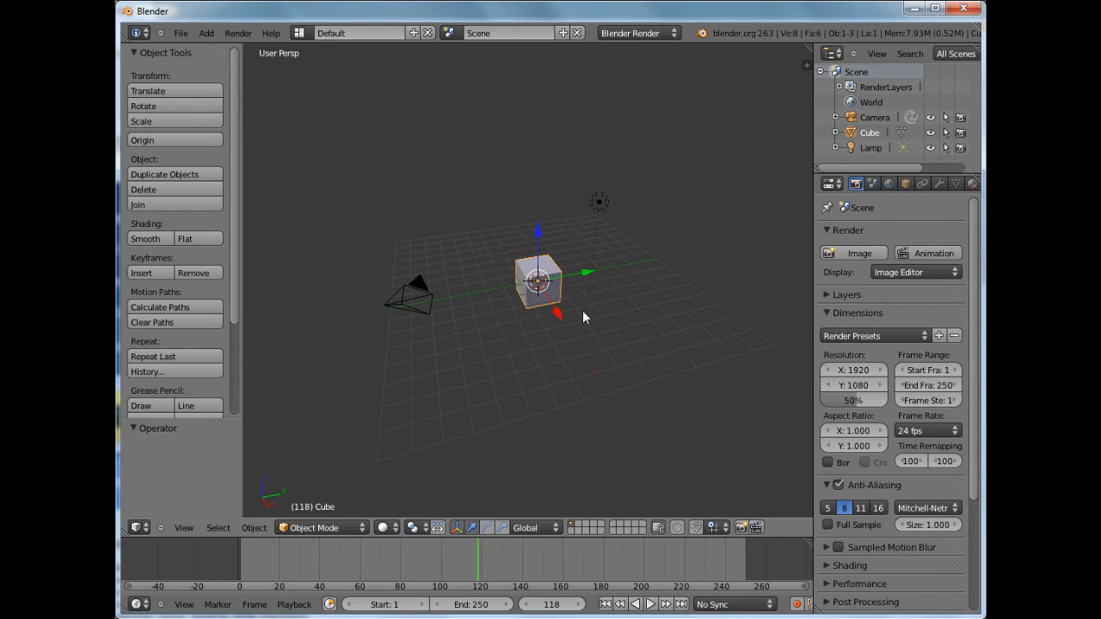
- Examine the default cube in the 3D view from another angle and at different zoom distances
mouse_move(566, 325)
middle_mouse_down()
mouse_move(542, 314)
mouse_move(572, 360)
mouse_move(577, 349)
mouse_move(562, 406)
mouse_move(551, 311)
mouse_move(552, 333)
middle_mouse_up()
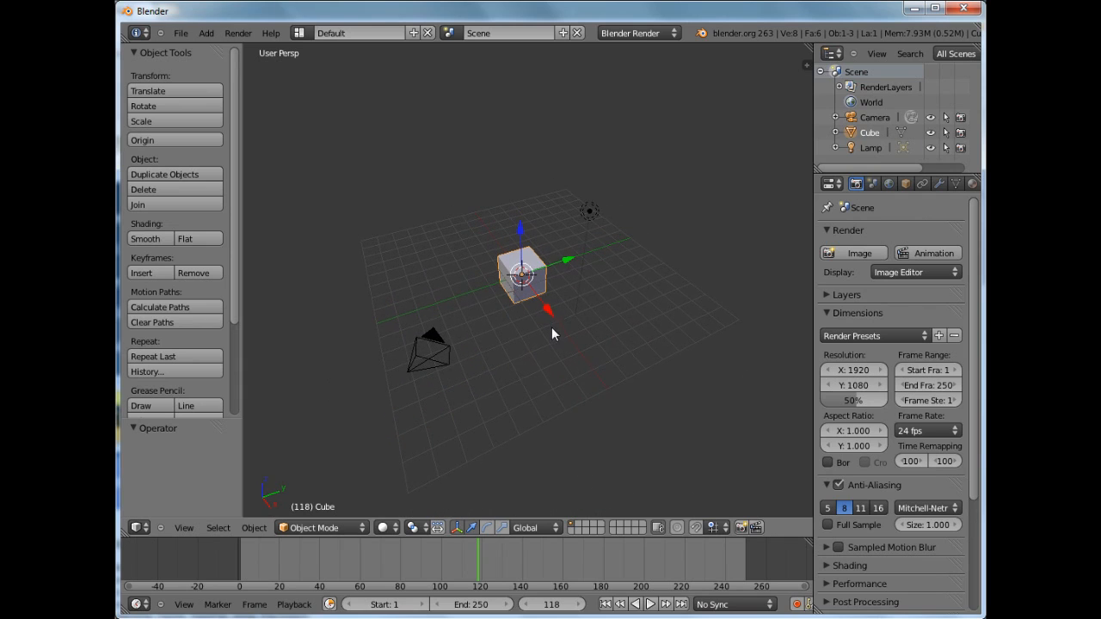
scroll(598, 294, "up", 5)
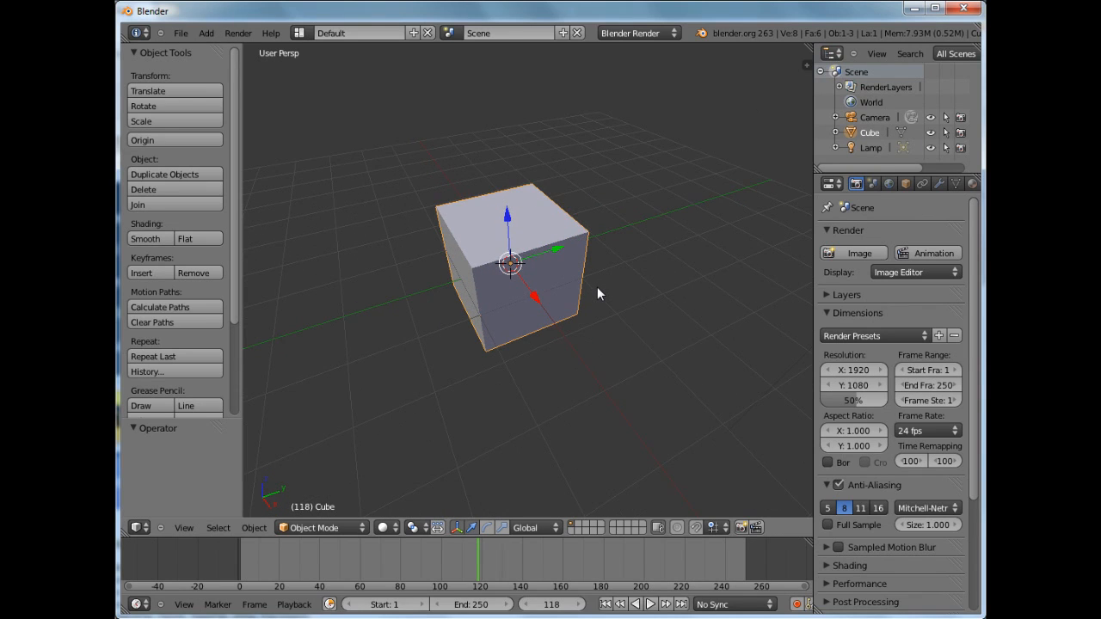
scroll(598, 289, "down", 6)
scroll(598, 294, "up", 4)
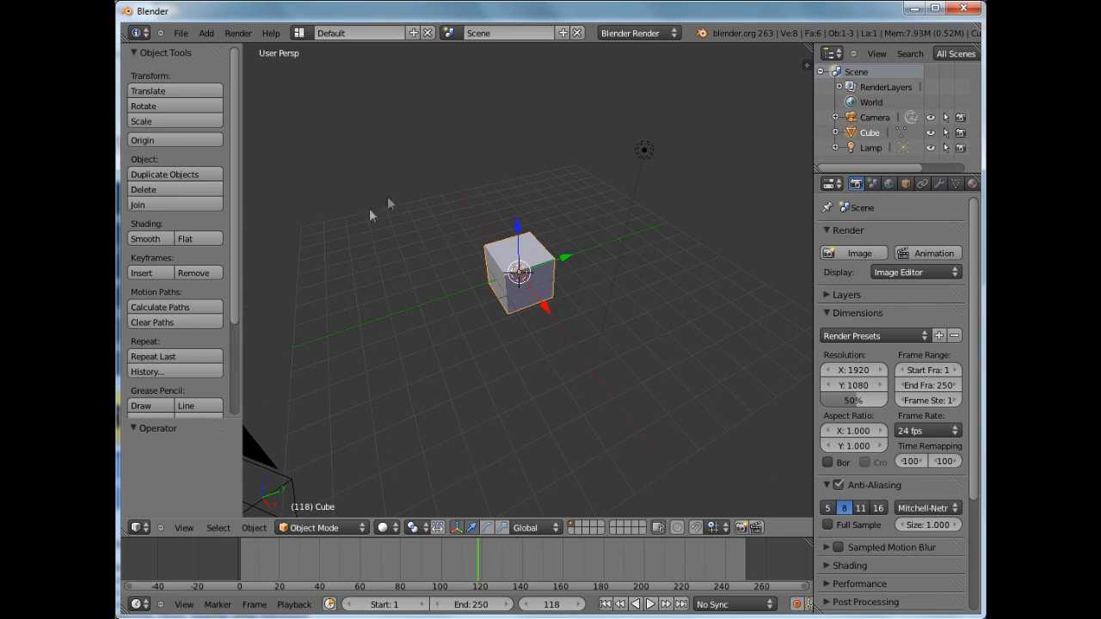
left_click(136, 526)
scroll(245, 161, "down", 2)
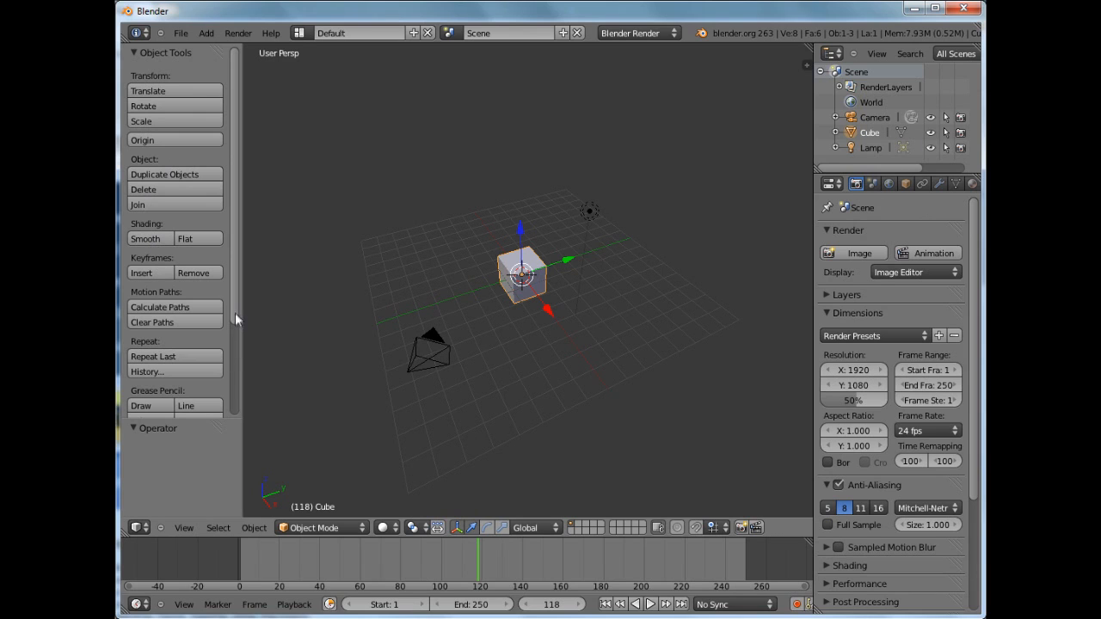
- Review the available object tools, selecting the camera and afterwards reselecting the cube
left_click_drag(235, 308, 240, 400)
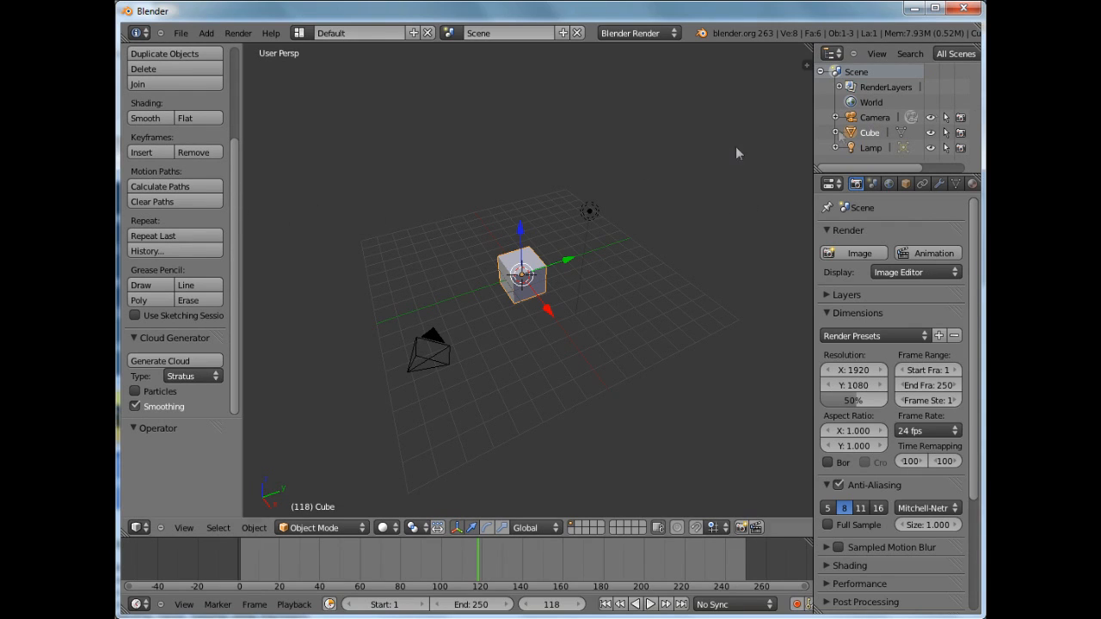
left_click(878, 120)
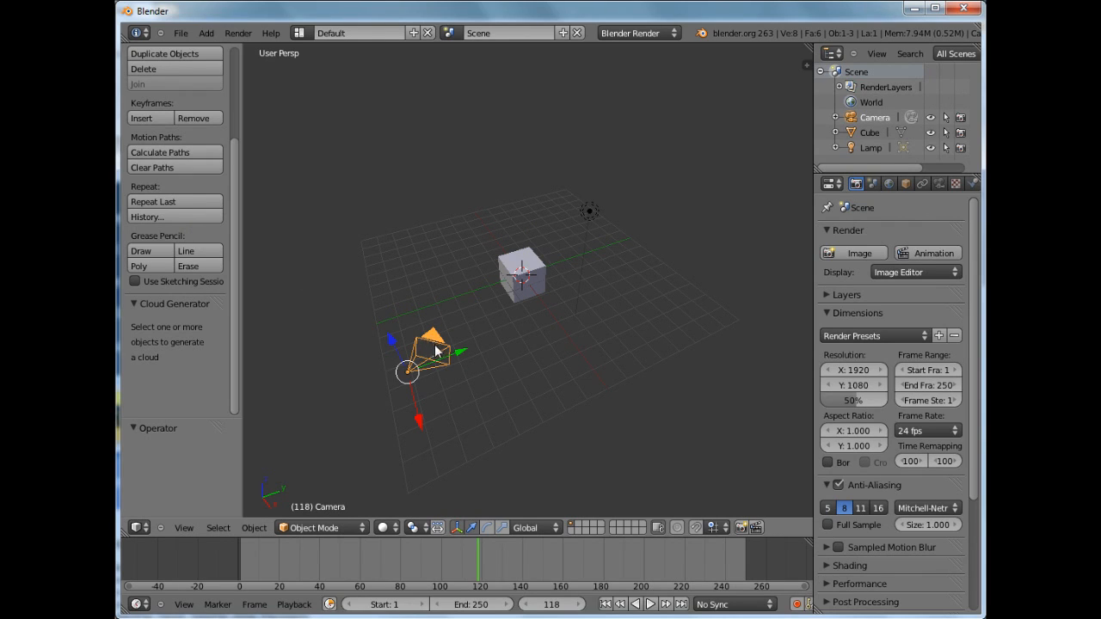
right_click(529, 277)
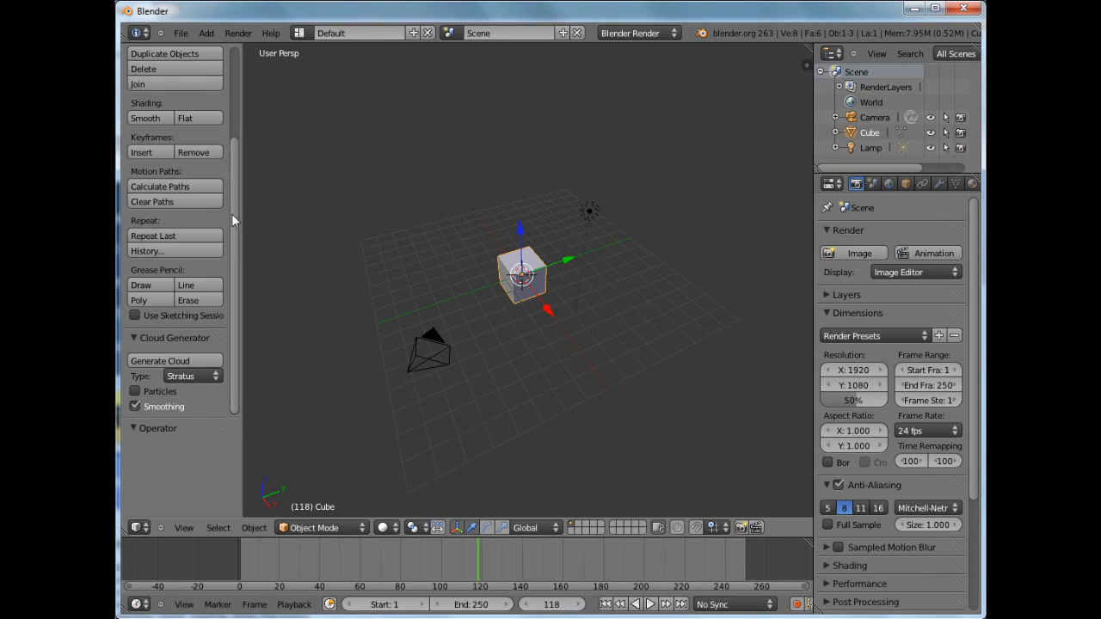
left_click_drag(231, 213, 228, 114)
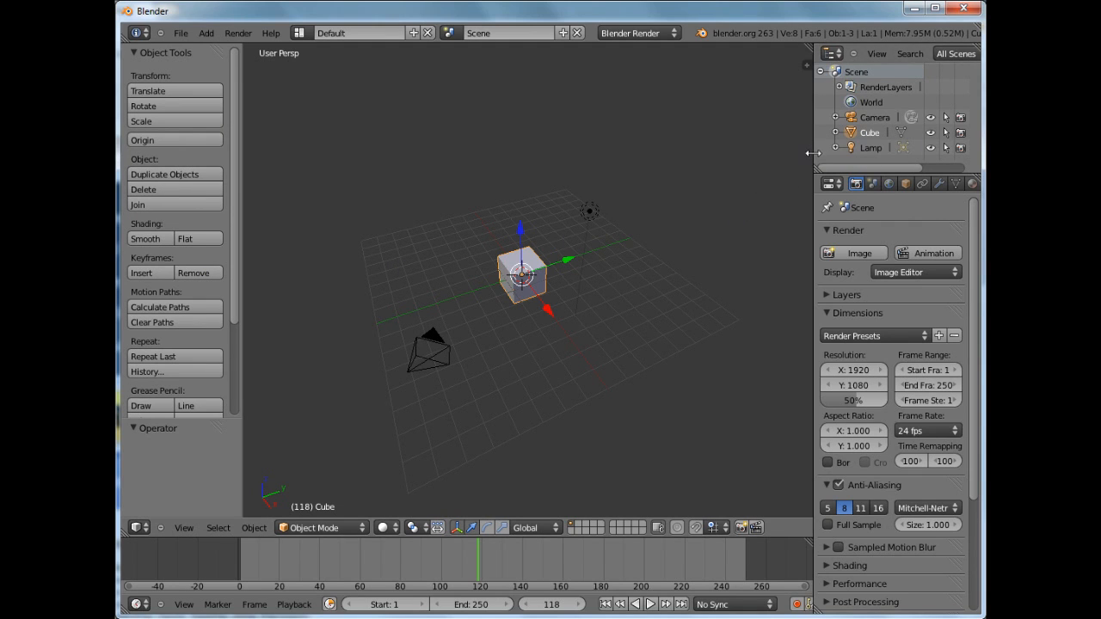
- Widen the outliner and properties column, and open the recent file paraOCurso.blend
left_click_drag(814, 153, 783, 152)
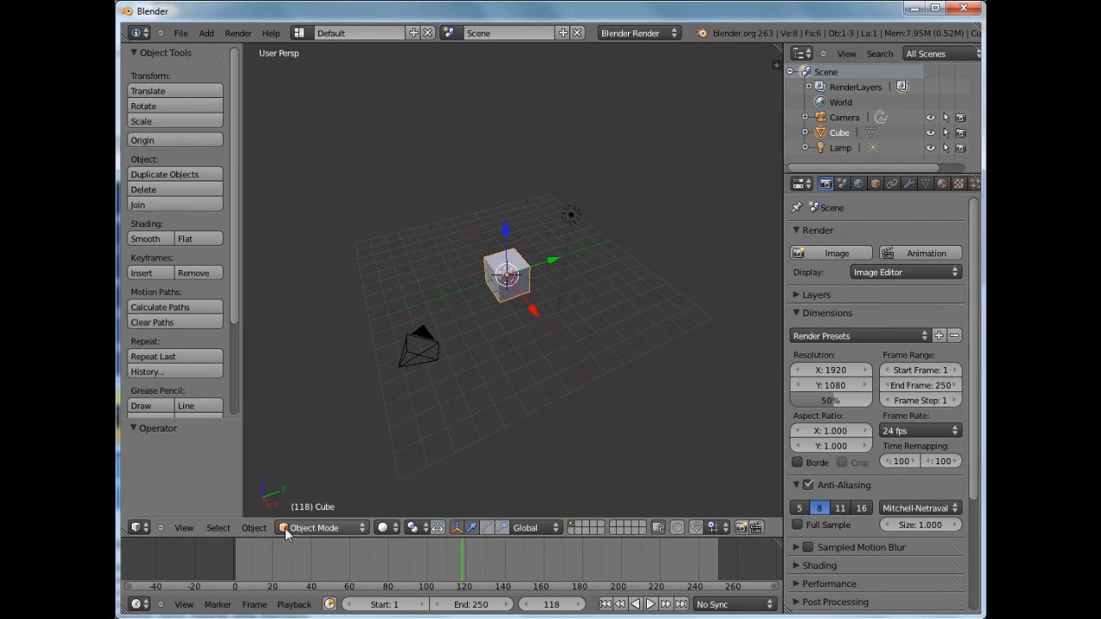
left_click(178, 34)
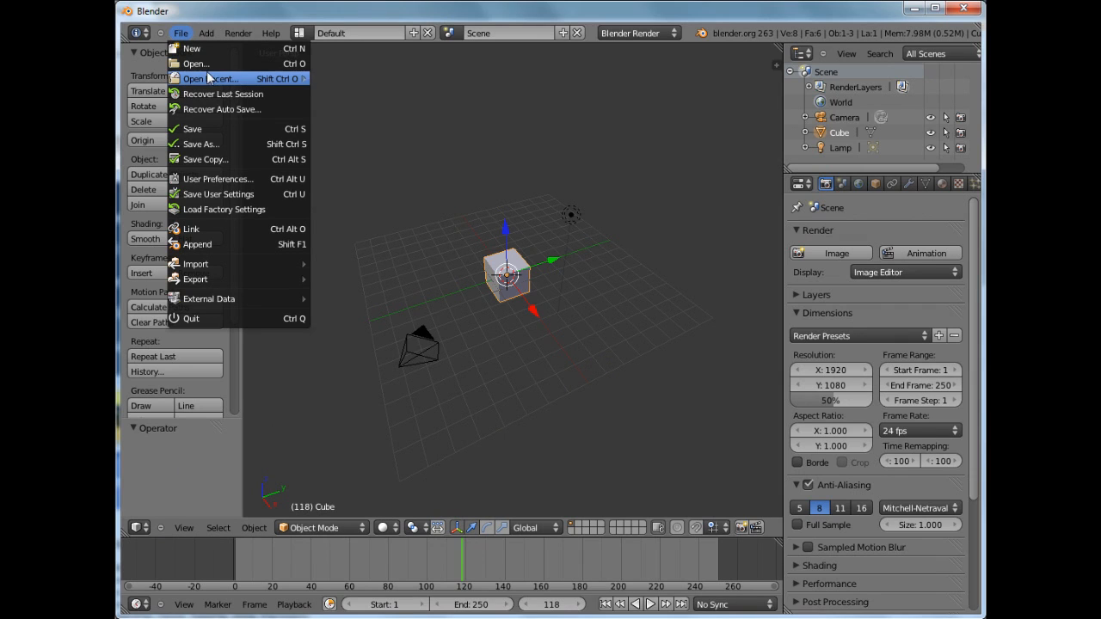
mouse_move(214, 80)
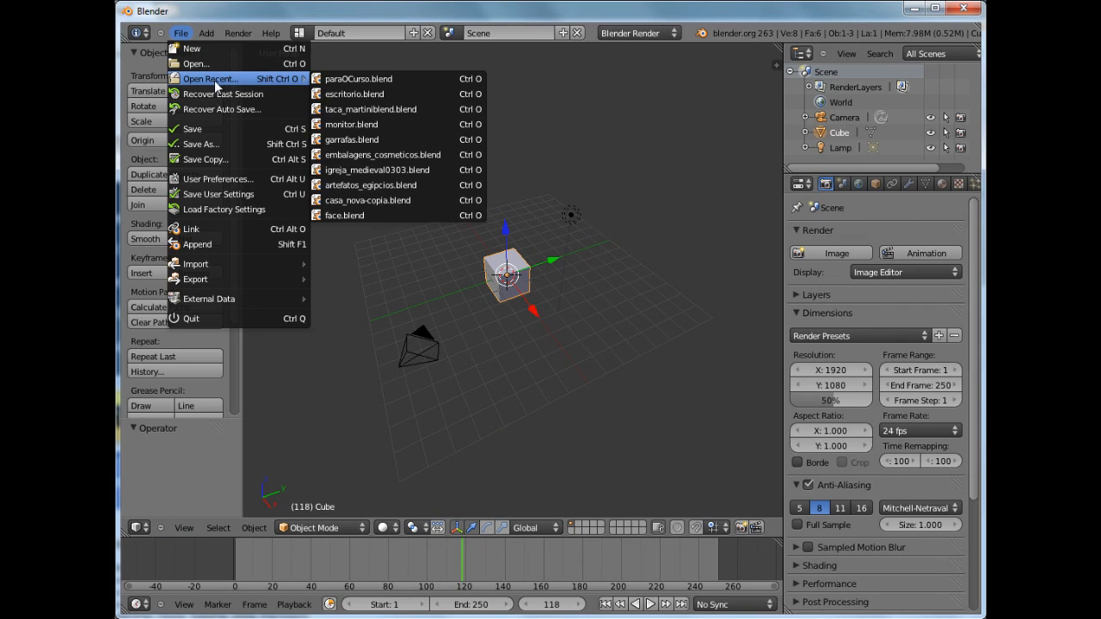
left_click(355, 79)
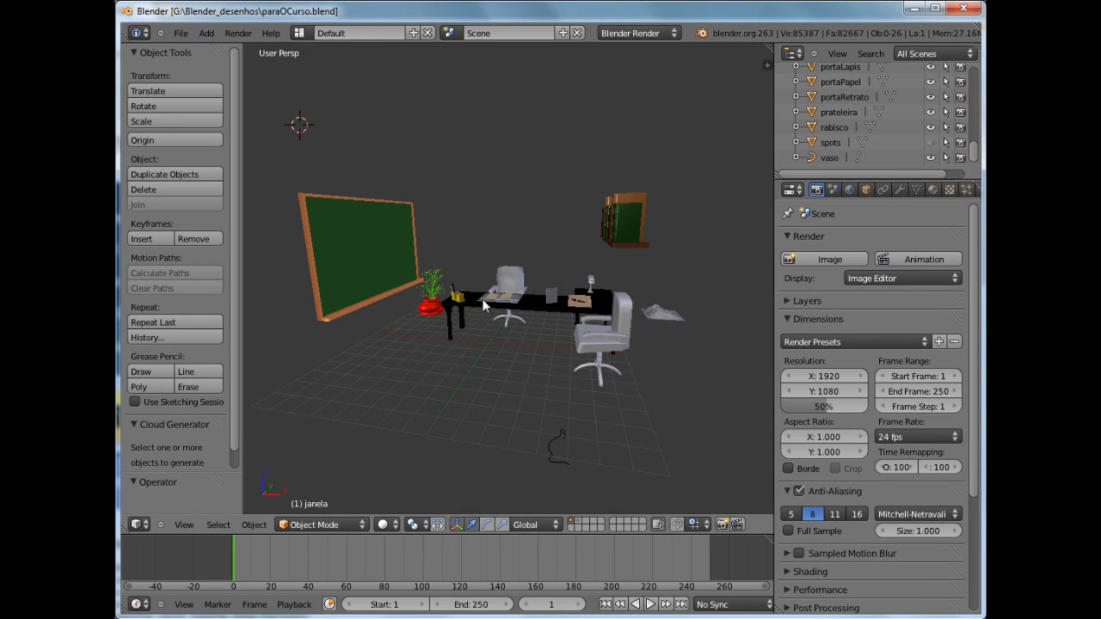
- Select the stray curve in front of the office furniture and hide the BezierCurve object in the viewport
right_click(549, 446)
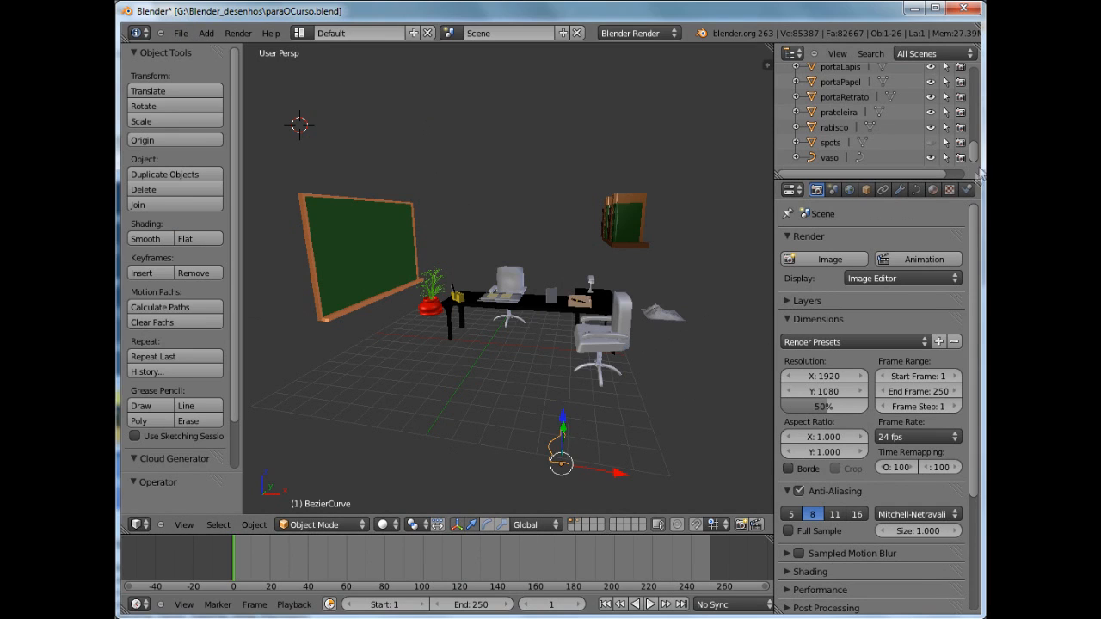
left_click_drag(975, 153, 976, 81)
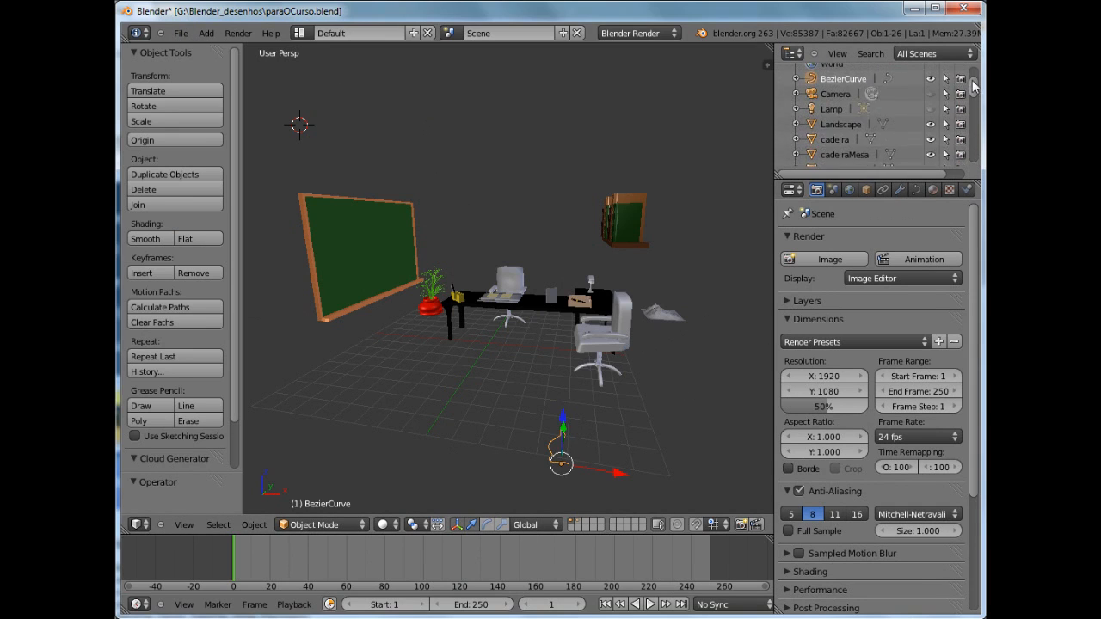
left_click(930, 82)
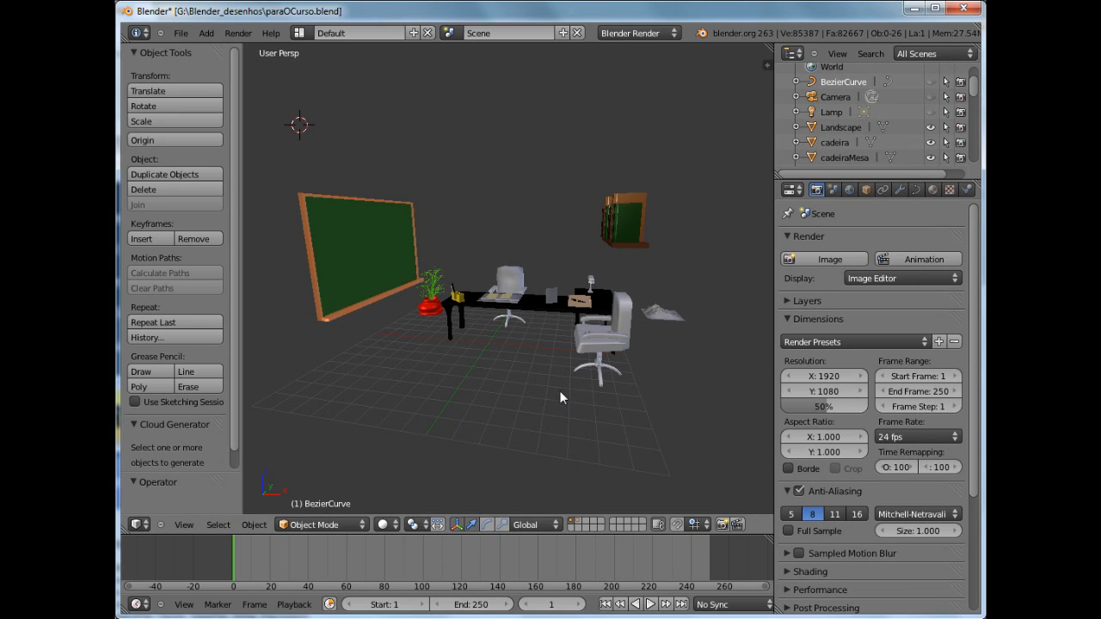
- Show the office scene from the front and shift it lower in the 3D view
middle_click_drag(473, 363, 503, 362)
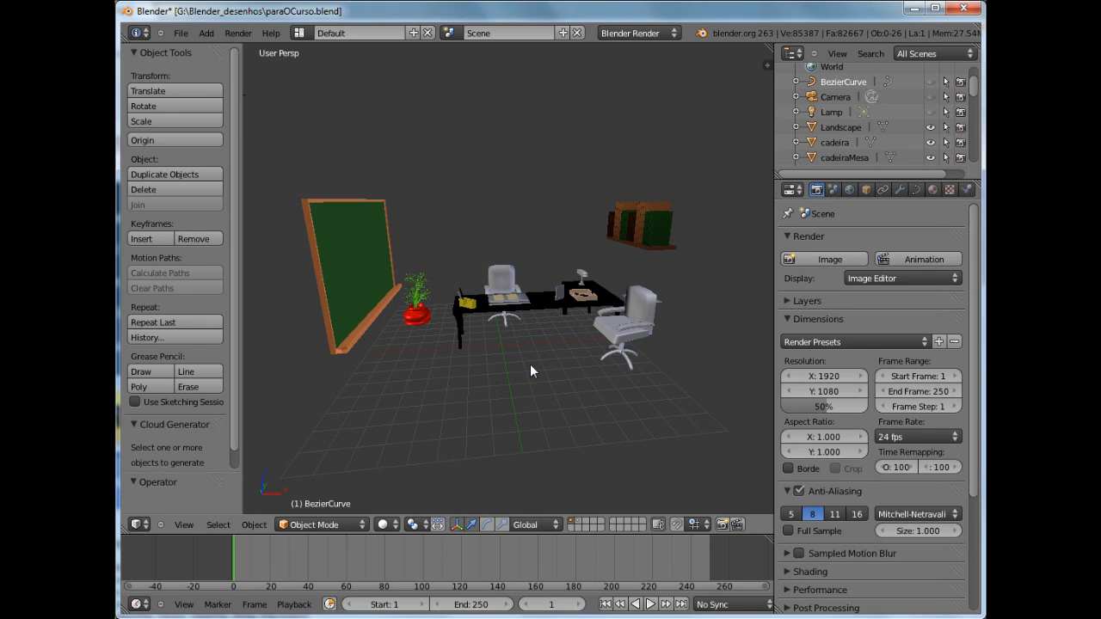
key("KP_1")
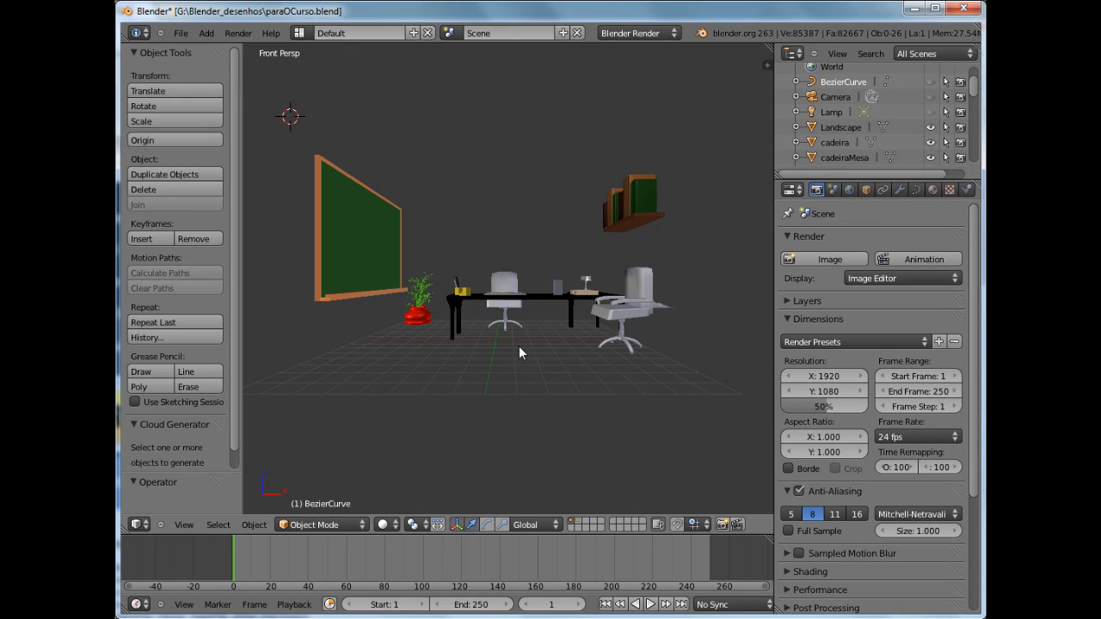
middle_click_drag(504, 333, 513, 382, "shift")
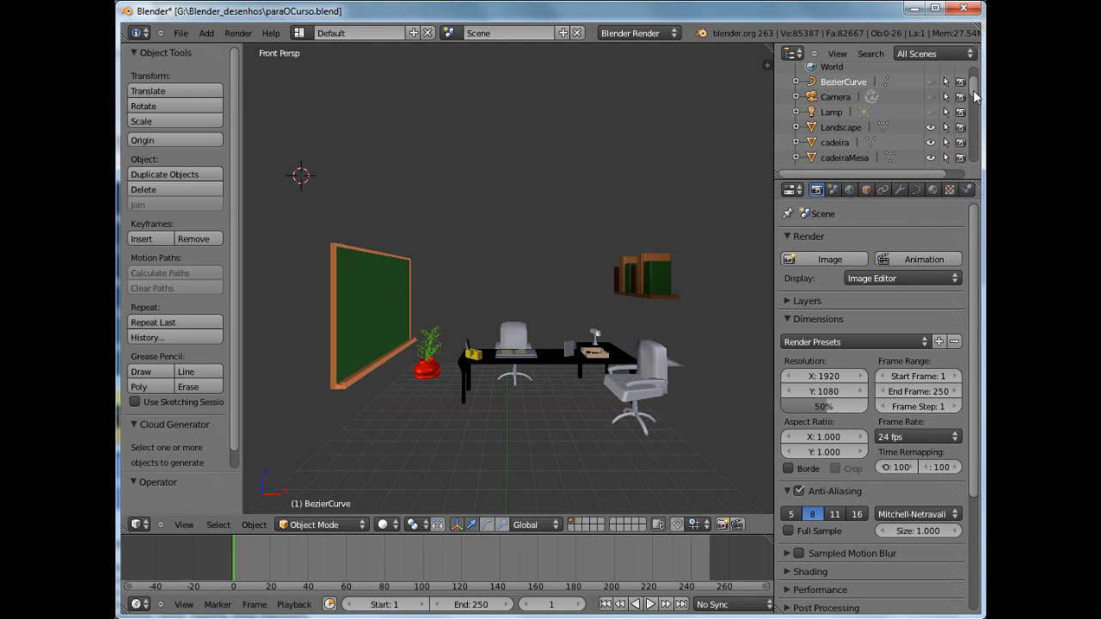
- Make the janela and janelaDivisao objects visible in the viewport, and hide both again
left_click_drag(973, 89, 973, 121)
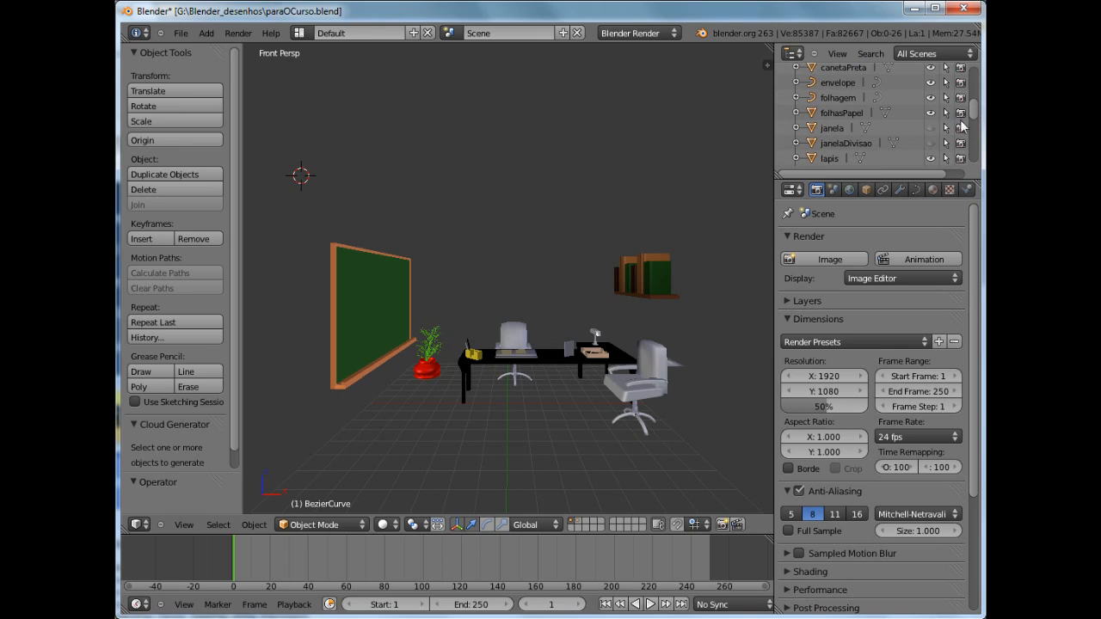
left_click(930, 128)
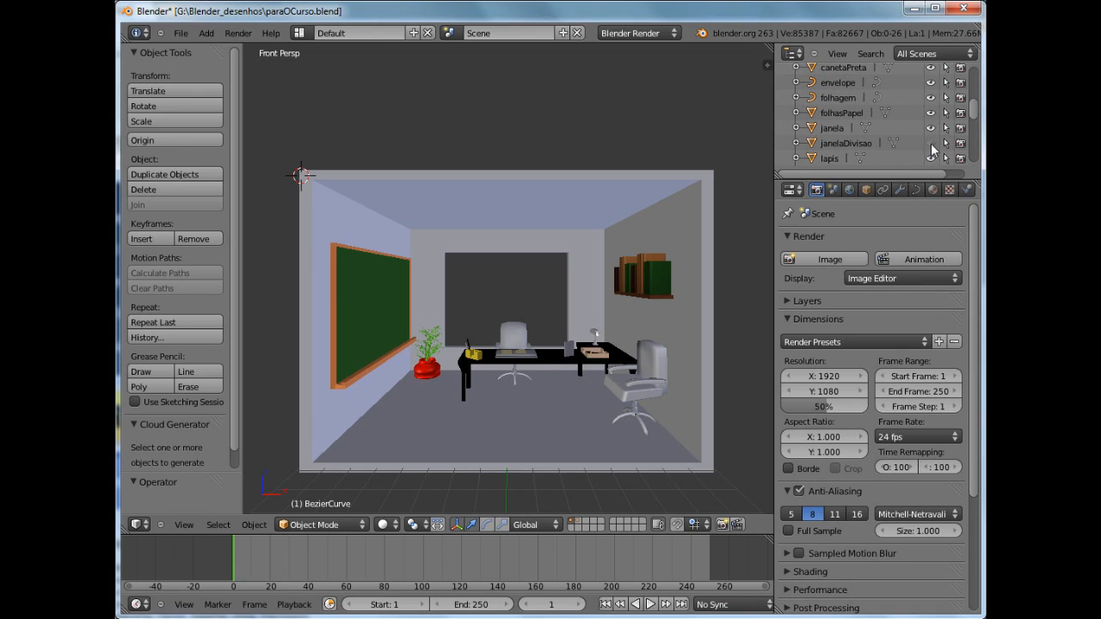
left_click(930, 144)
left_click(930, 143)
left_click(930, 127)
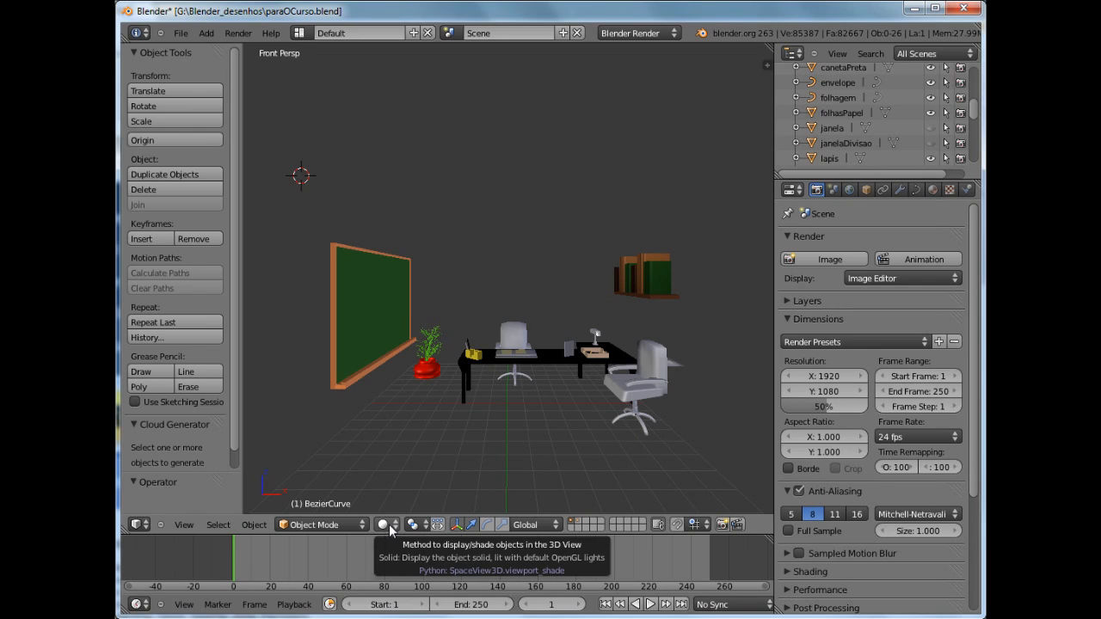
- Display the office scene with Bounding Box shading, followed by Wireframe shading
left_click(389, 524)
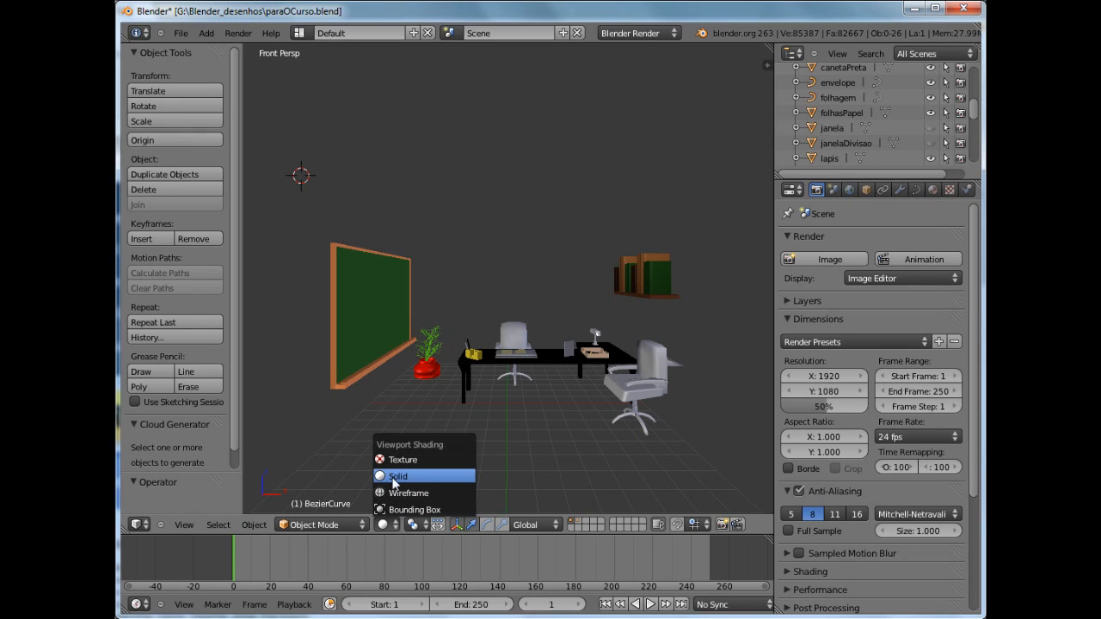
left_click(414, 511)
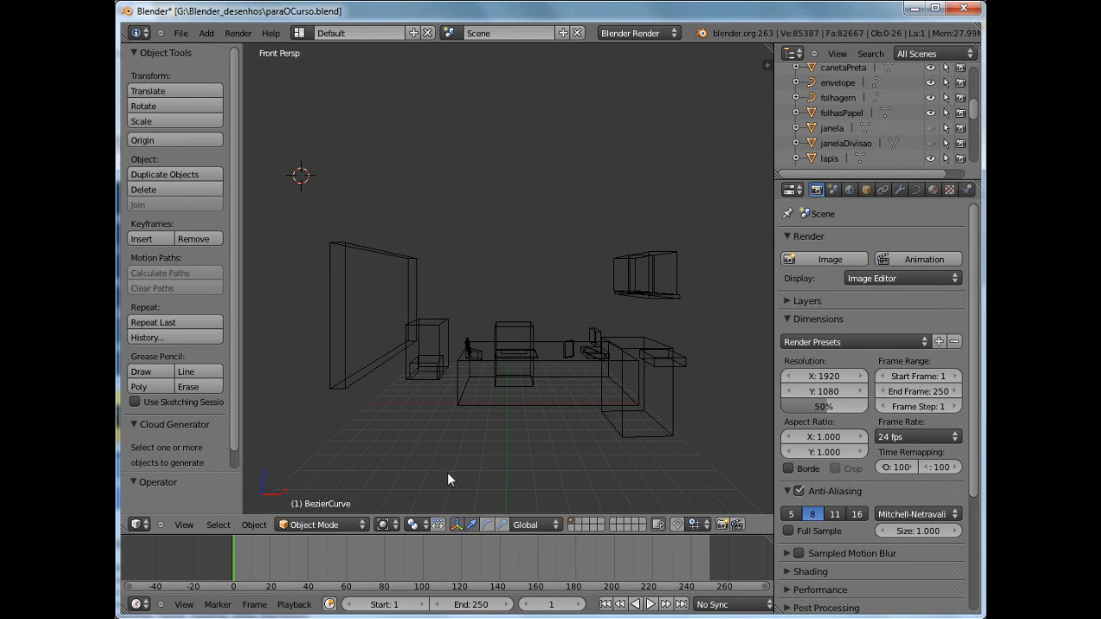
left_click(393, 525)
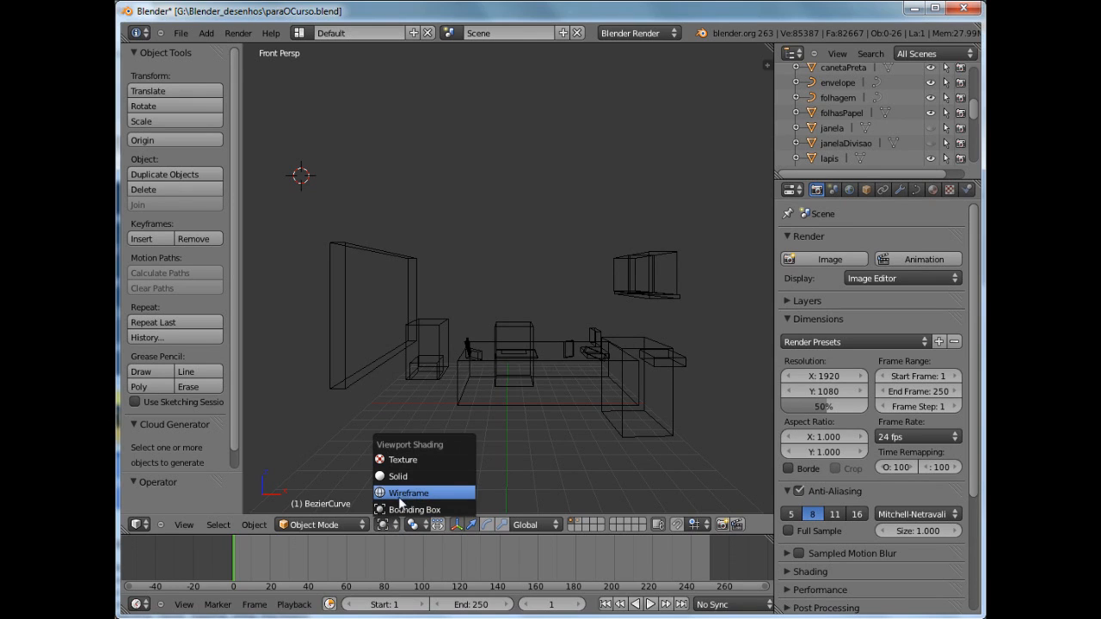
left_click(401, 493)
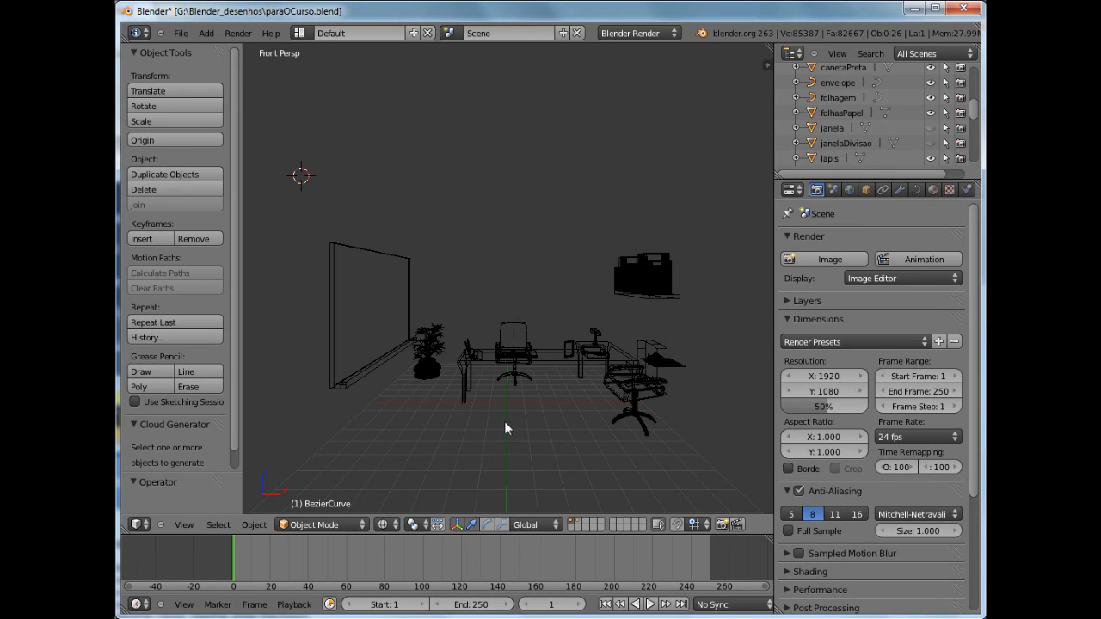
- Select the plant's vase (vaso) and view its wireframe up close from a low angle
right_click(432, 375)
scroll(433, 375, "up", 3)
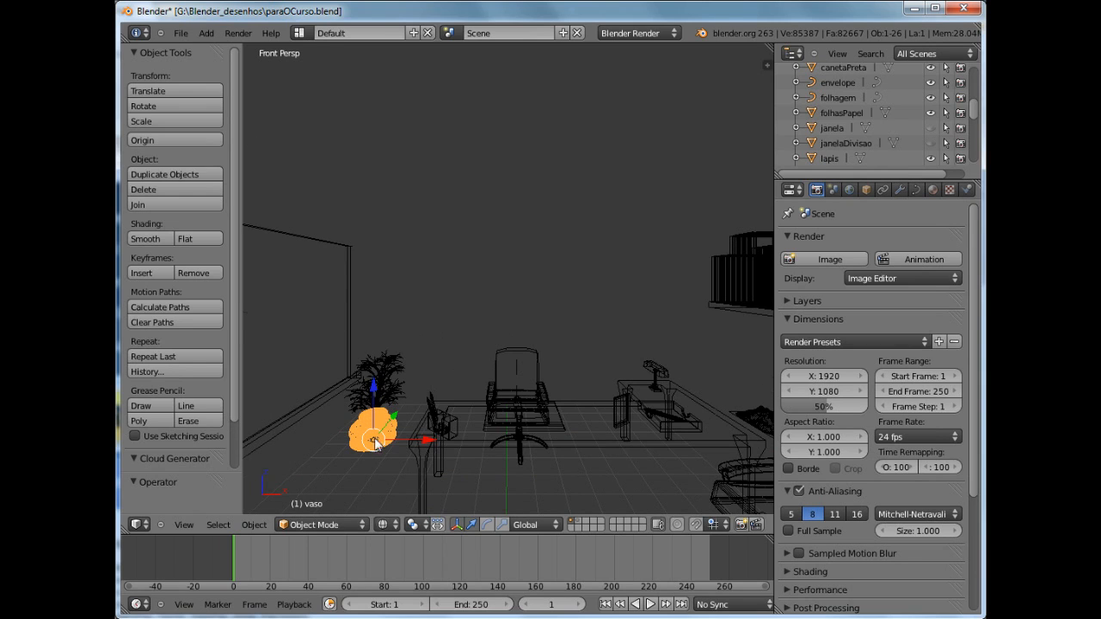
middle_click_drag(432, 376, 413, 464)
- Set the viewport shading to Texture and view the whole office scene with it
left_click(395, 524)
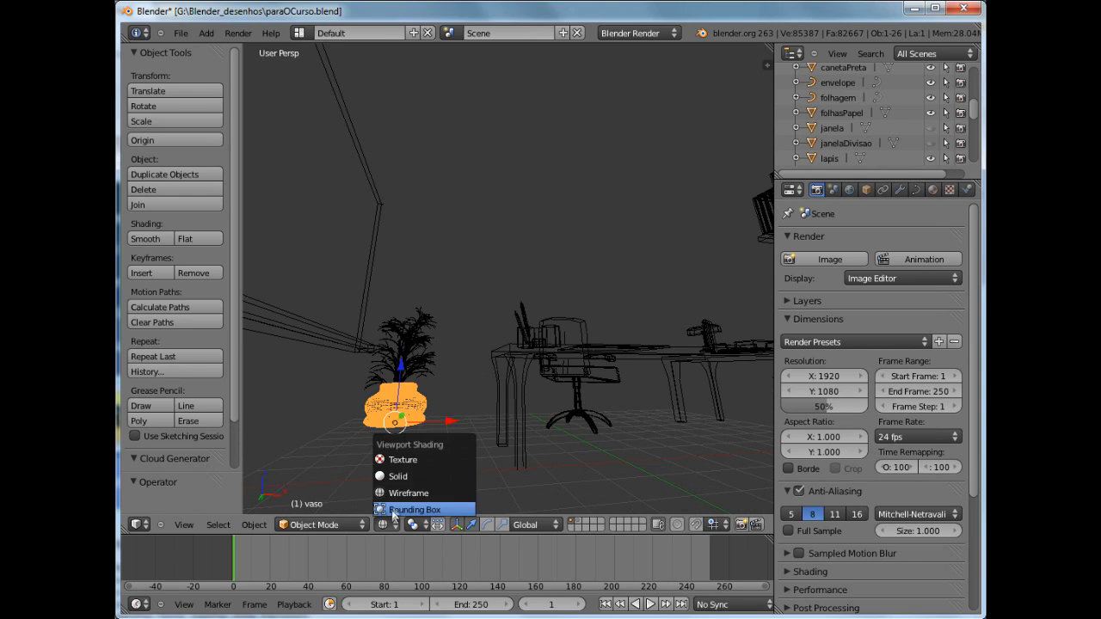
left_click(402, 460)
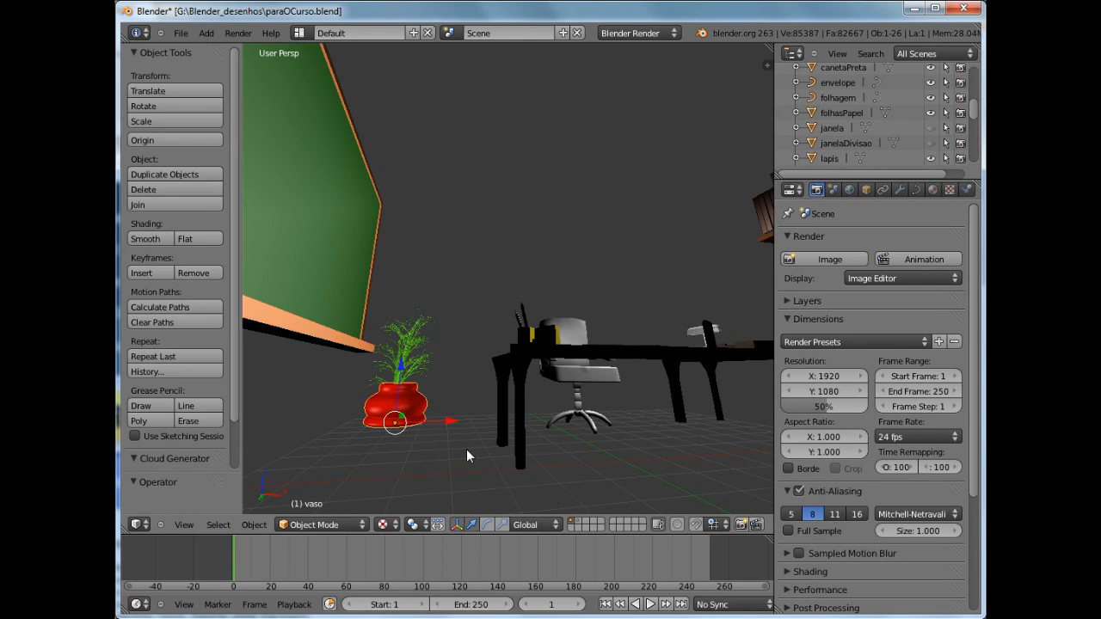
scroll(466, 449, "down", 1)
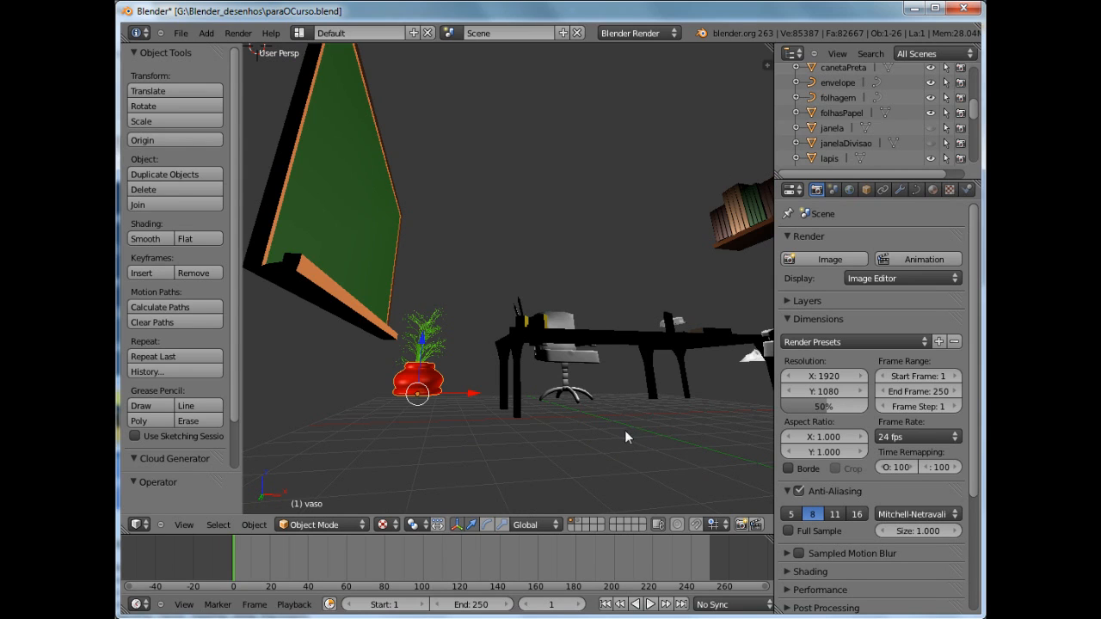
scroll(602, 441, "down", 3)
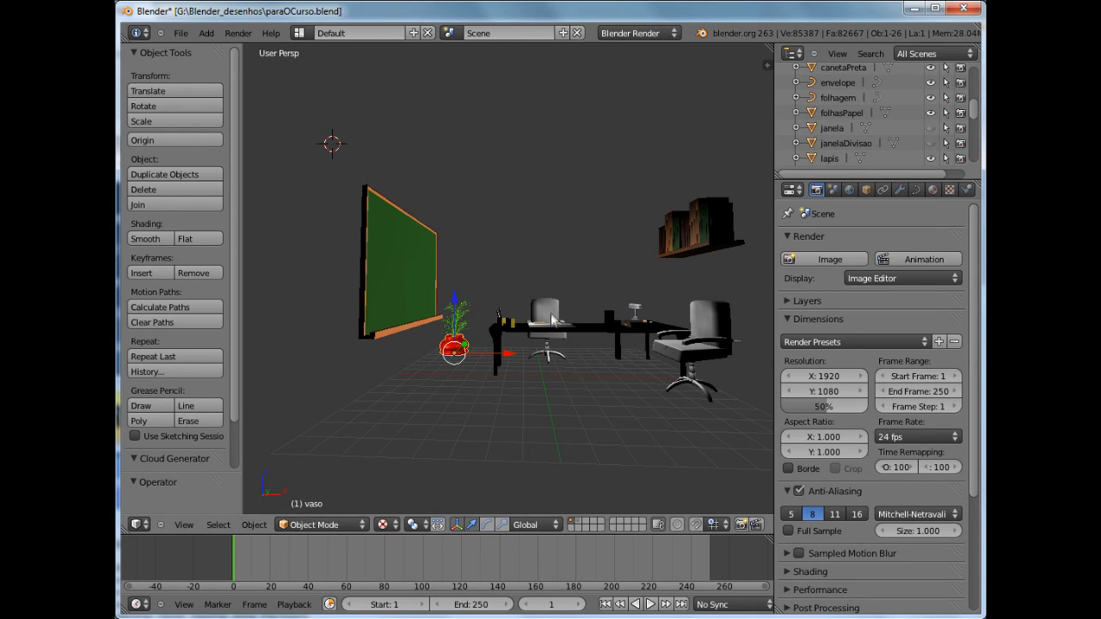
middle_click_drag(569, 335, 526, 342, "shift")
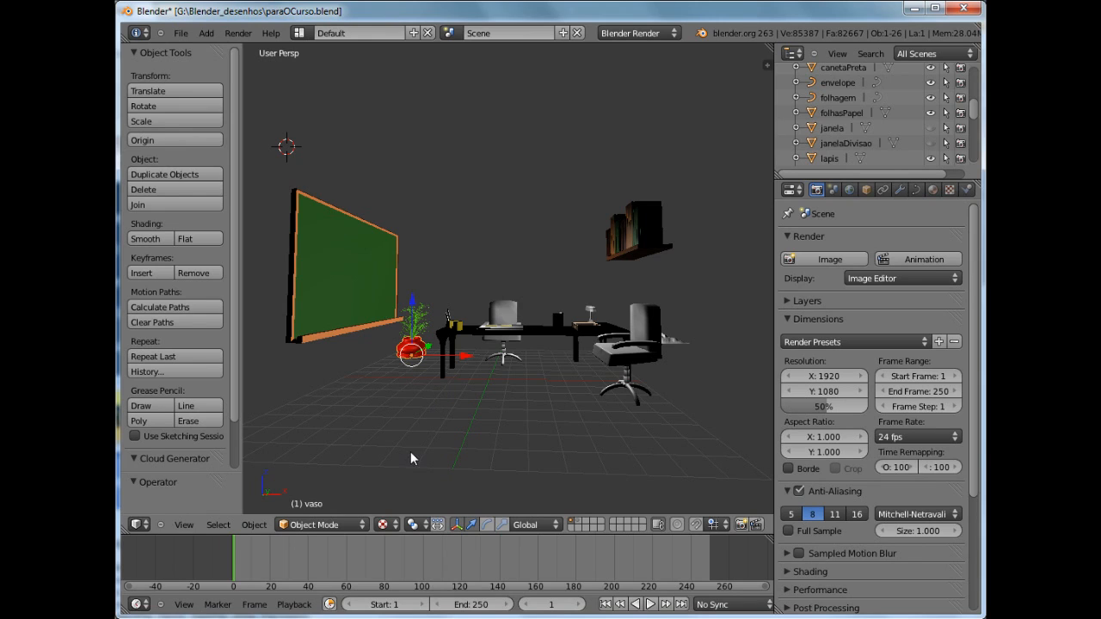
- Set the viewport shading of the office scene back to Solid
left_click(393, 524)
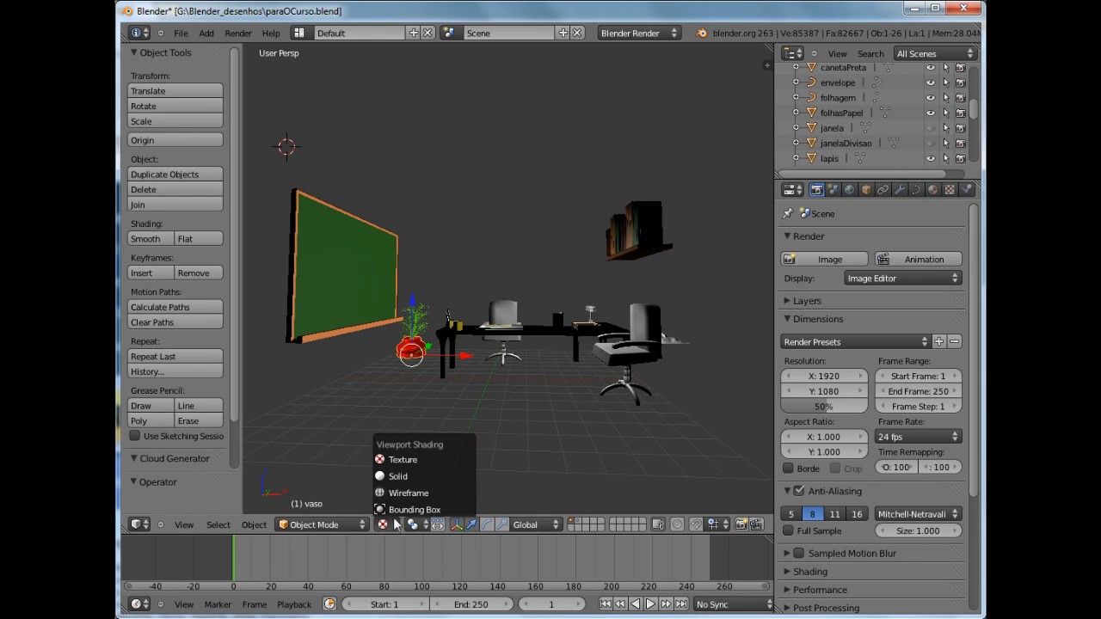
left_click(400, 476)
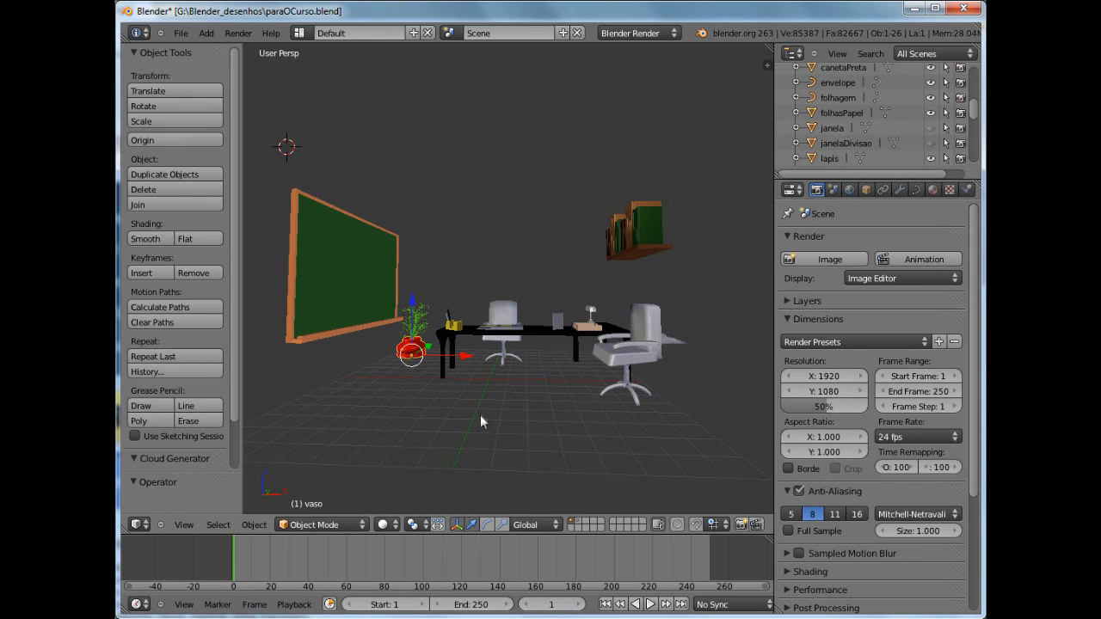
middle_click_drag(479, 414, 520, 420)
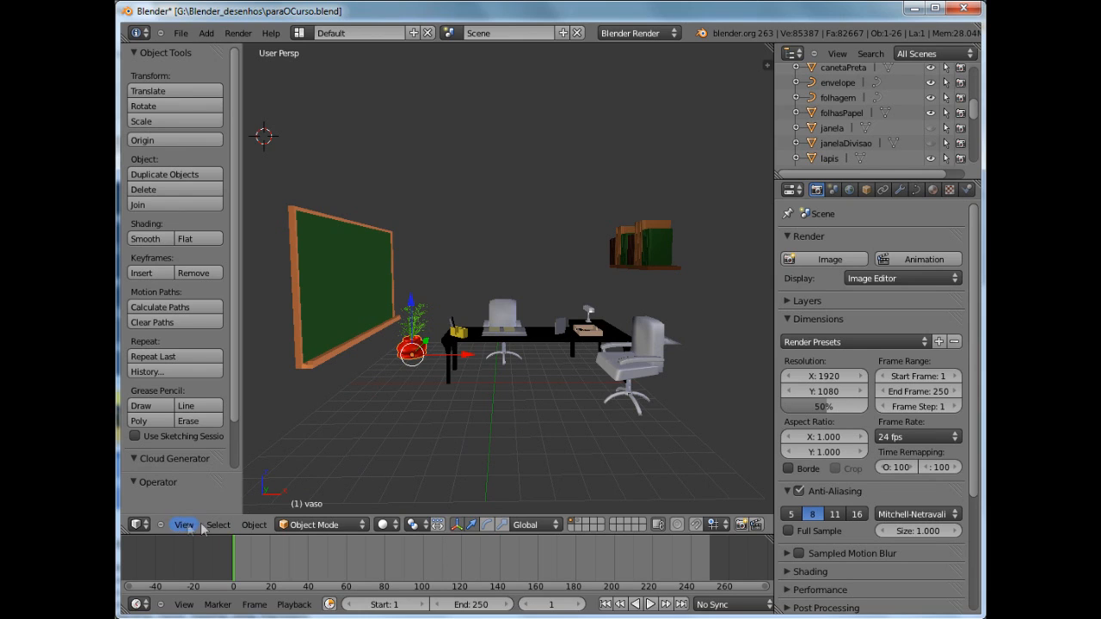
left_click(255, 525)
left_click(254, 525)
left_click(255, 526)
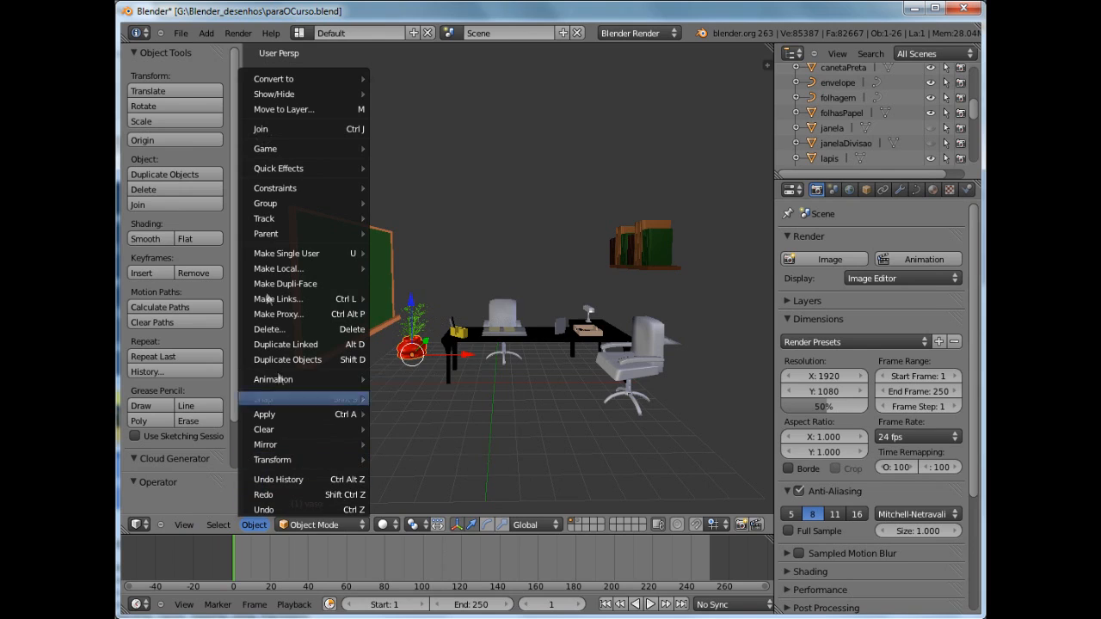
mouse_move(297, 79)
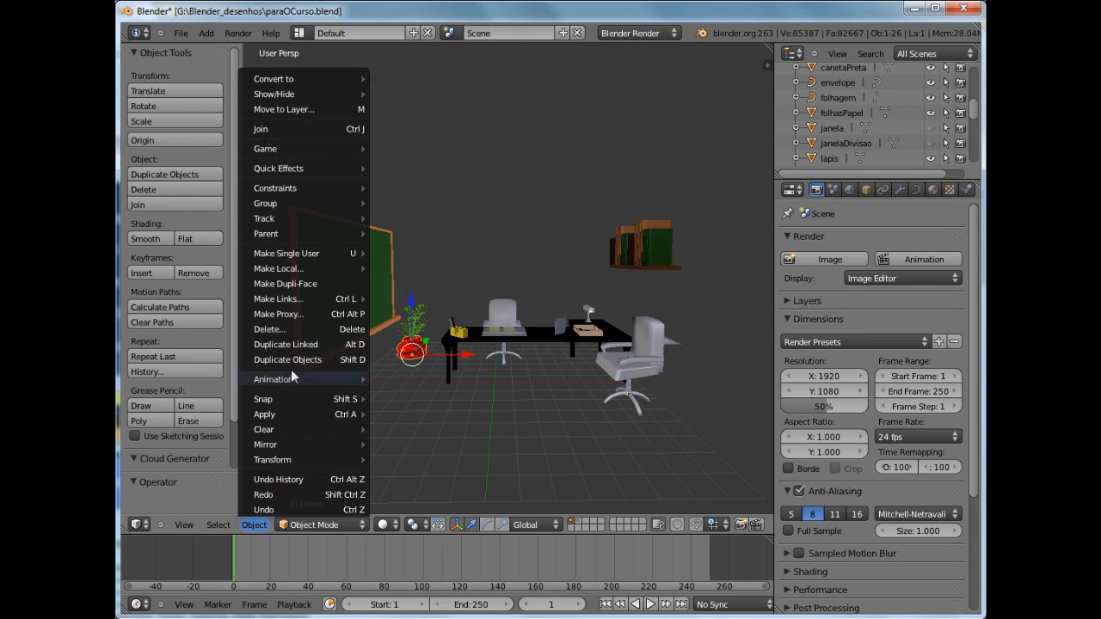
mouse_move(278, 397)
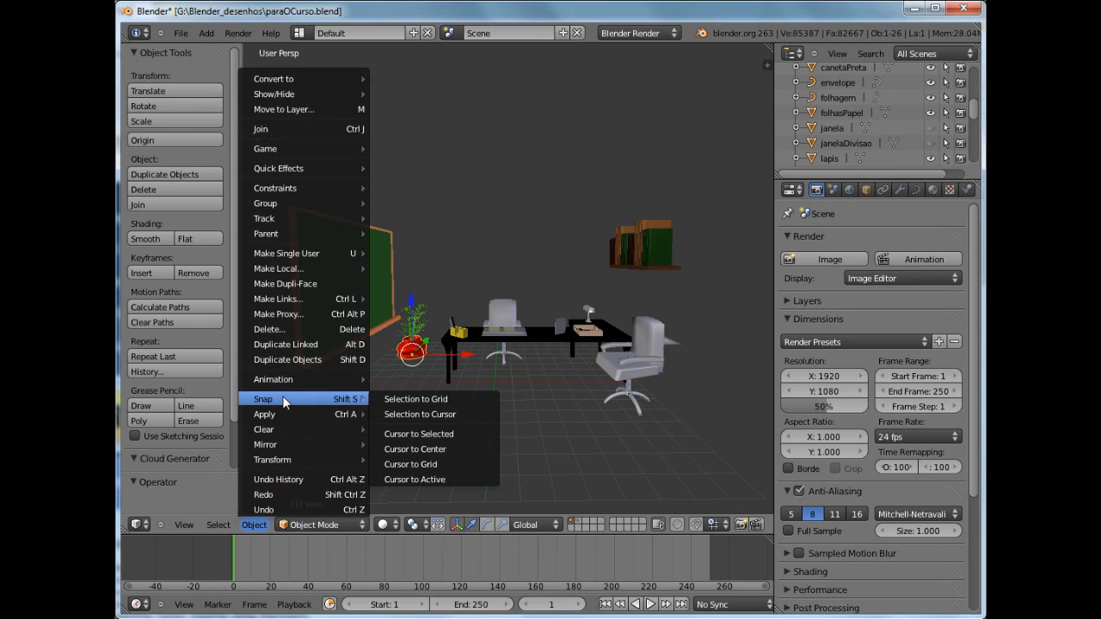
mouse_move(283, 445)
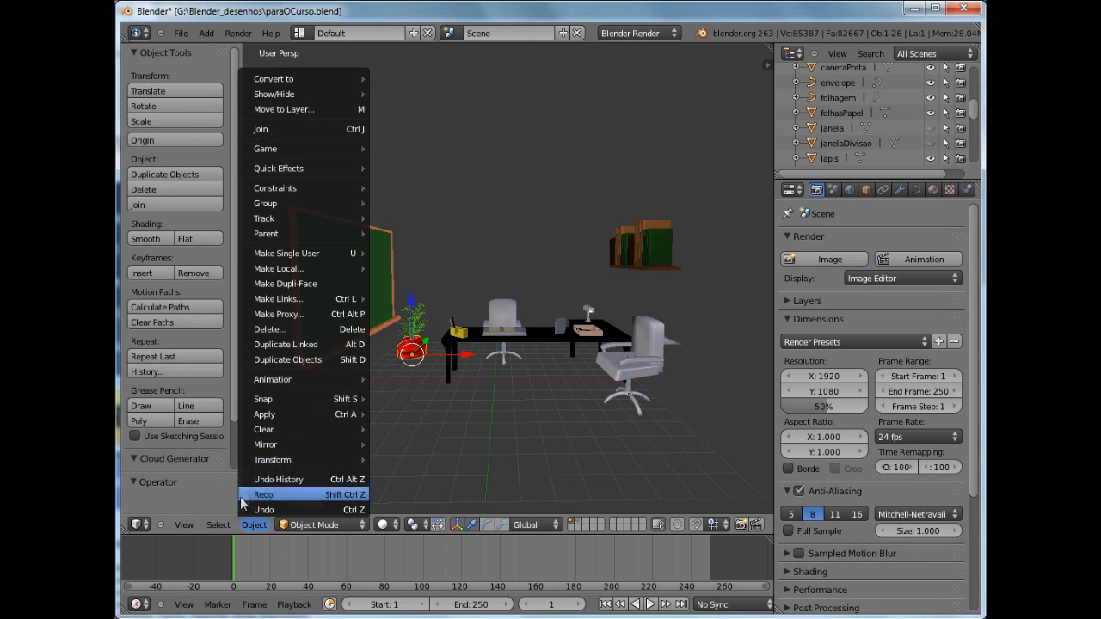
left_click(218, 525)
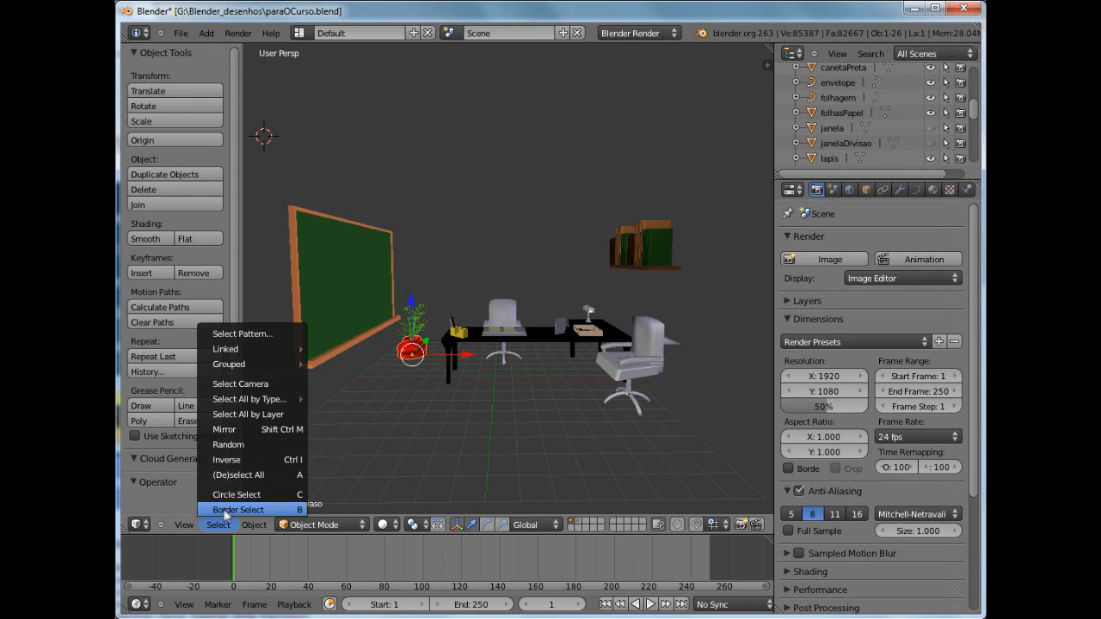
left_click(186, 526)
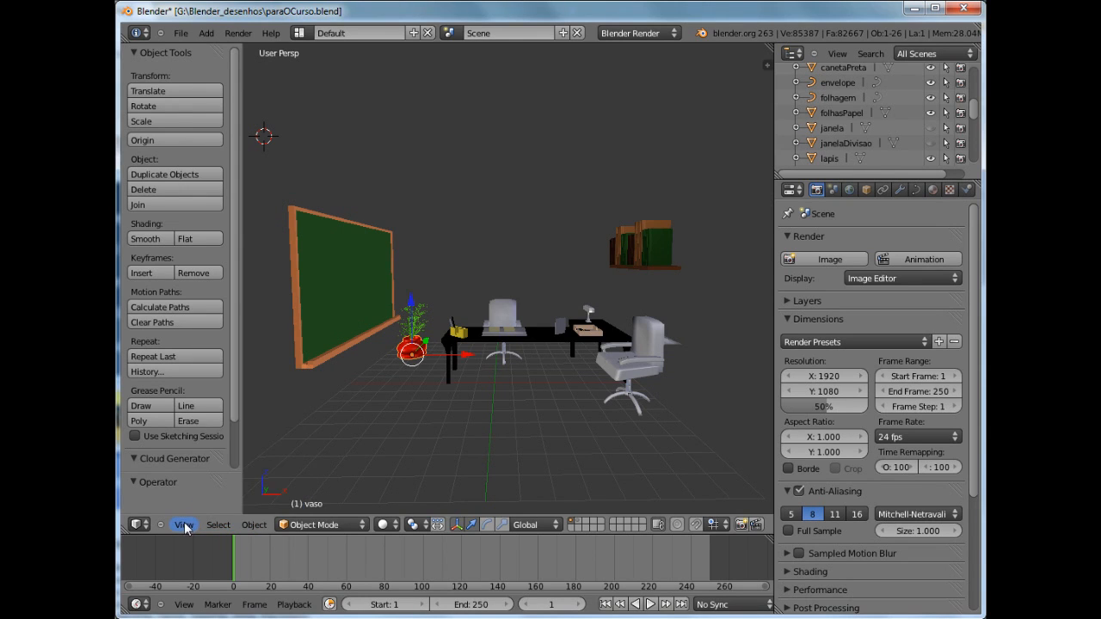
left_click(185, 524)
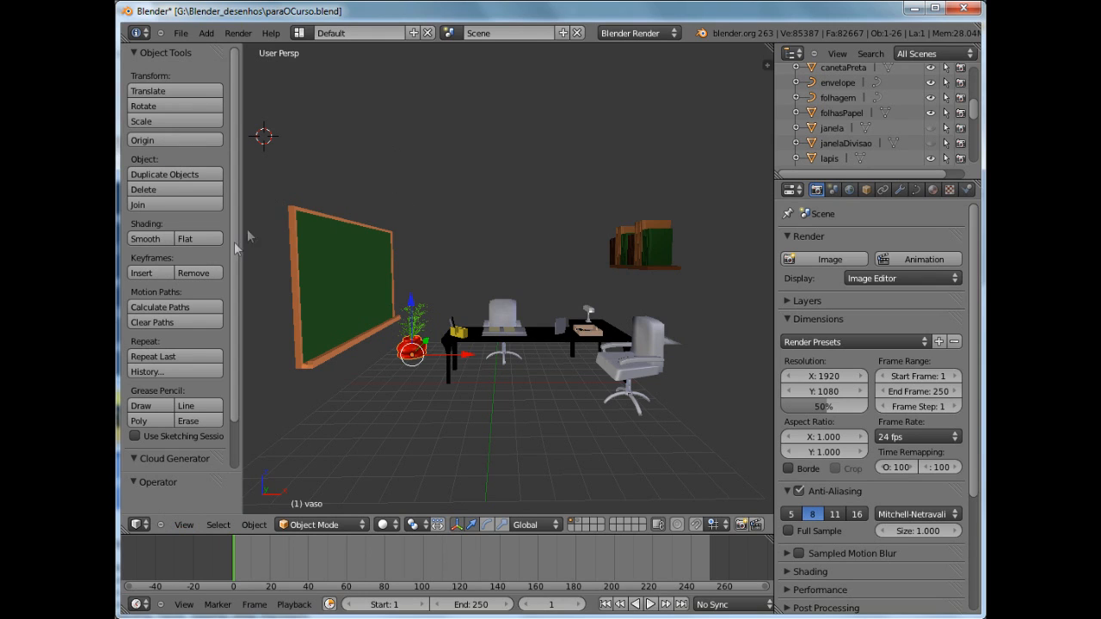
- Toggle the 3D viewport to full screen and back to the regular layout, and repeat the toggle once
left_click(184, 526)
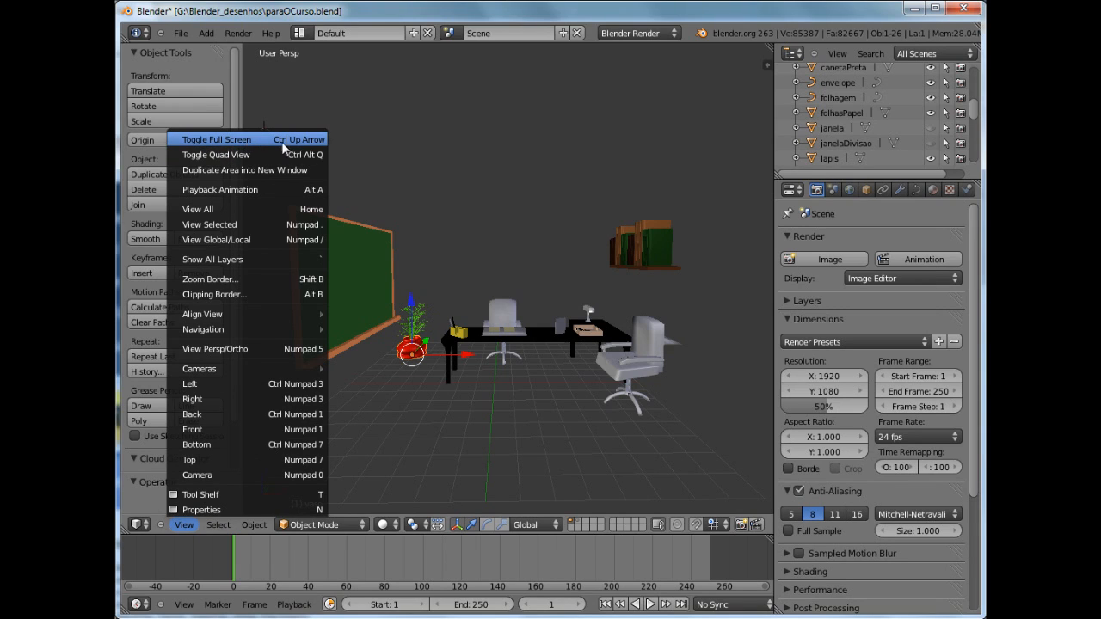
left_click(236, 141)
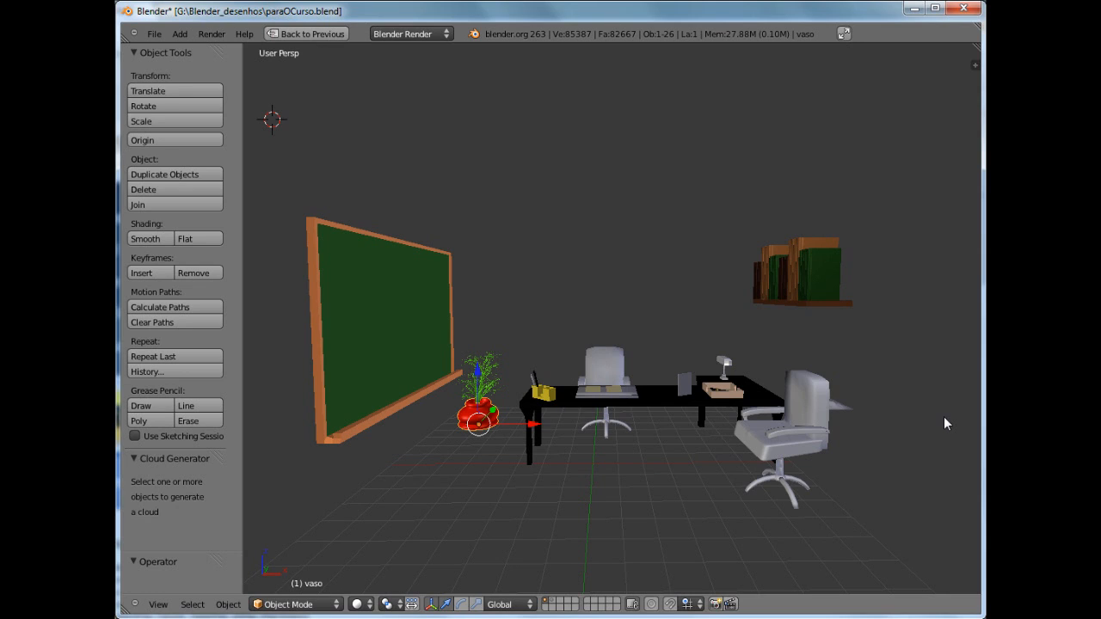
key("ctrl+Up")
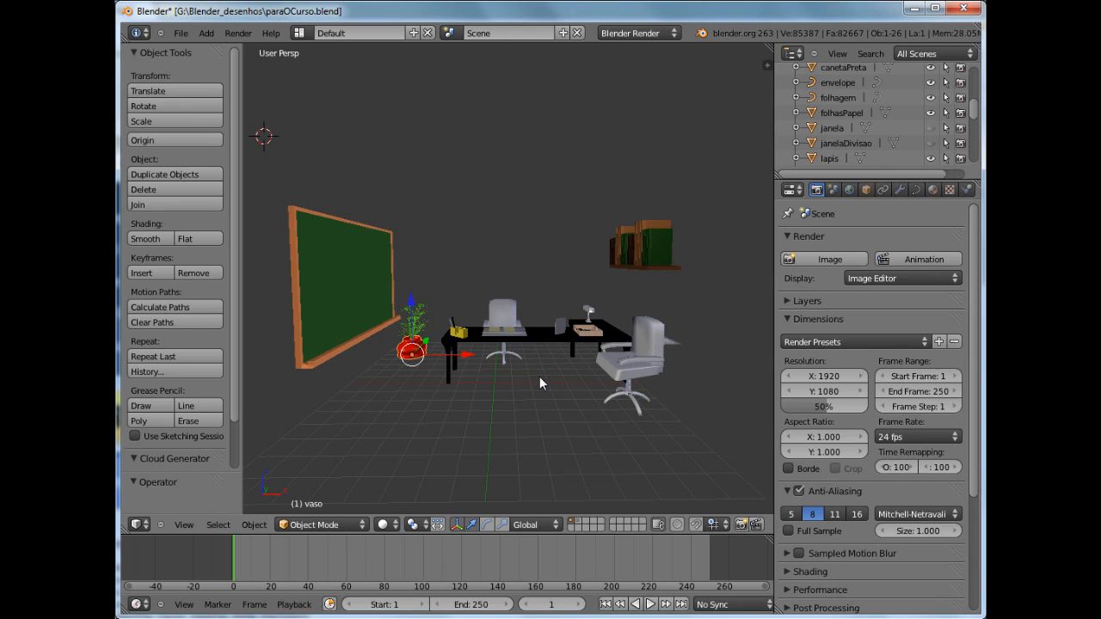
key("ctrl+Up")
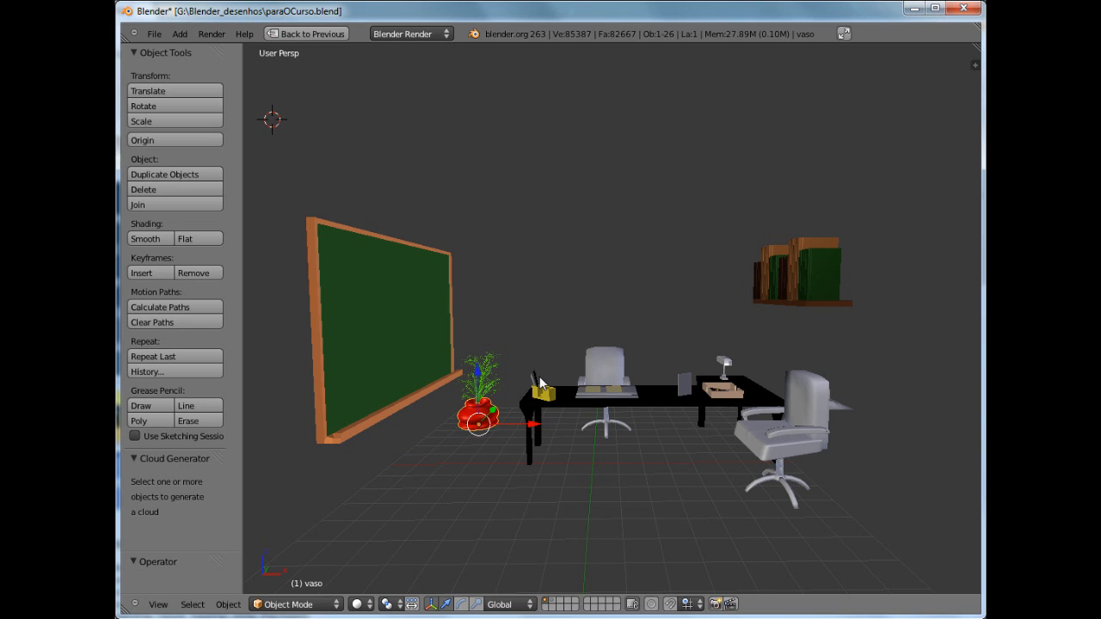
key("ctrl+Up")
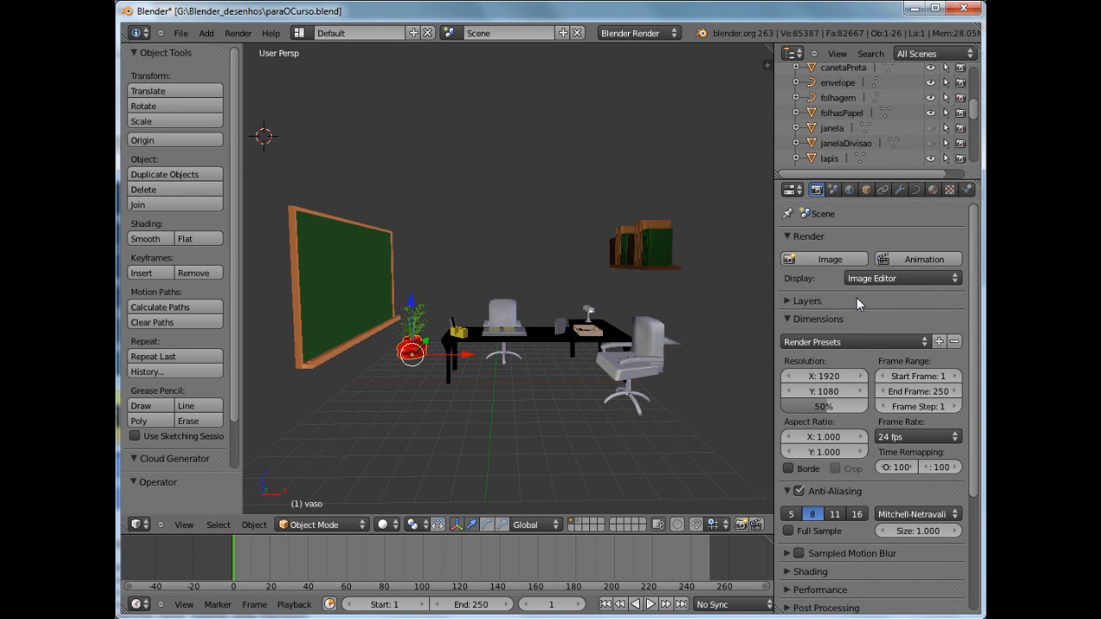
- Show the render properties editor full screen and restore the layout, and do the same with the 3D viewport
key("ctrl+Up")
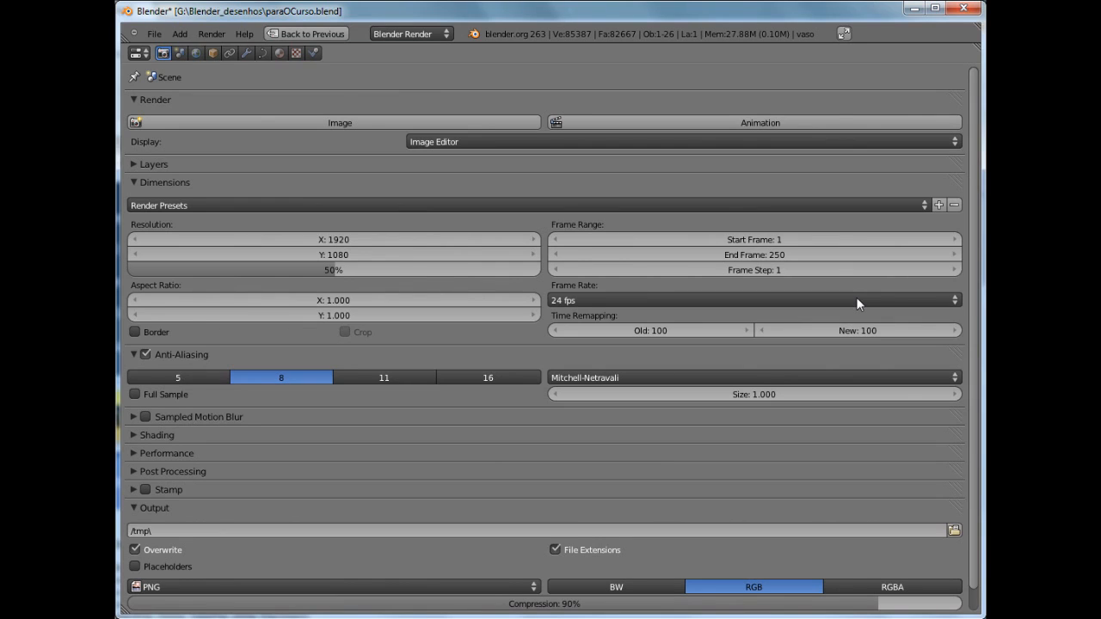
key("ctrl+Up")
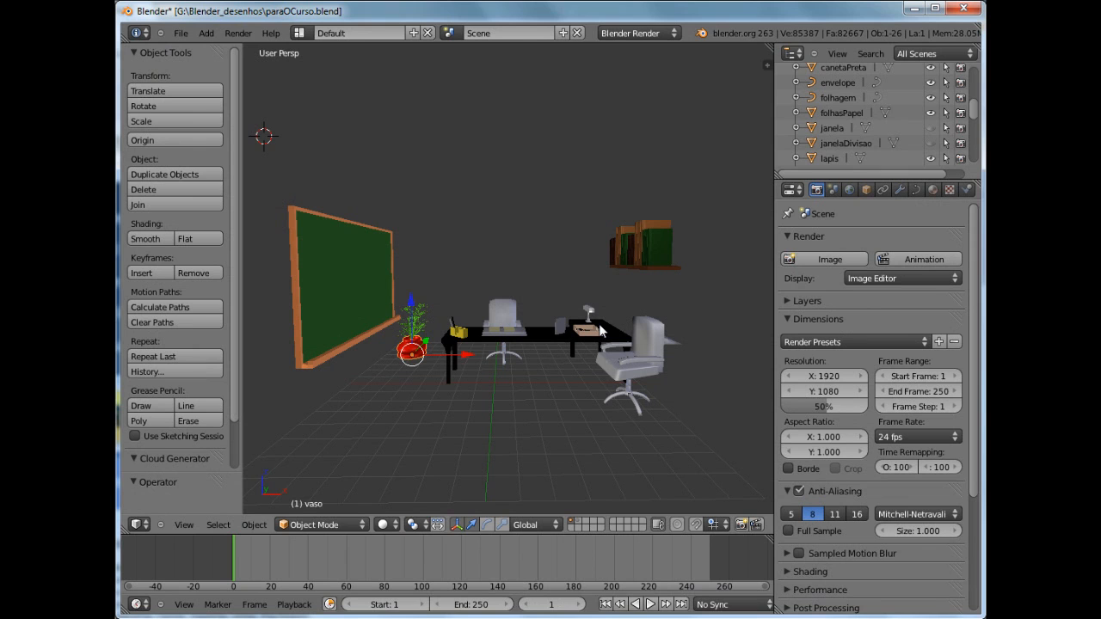
key("ctrl+Up")
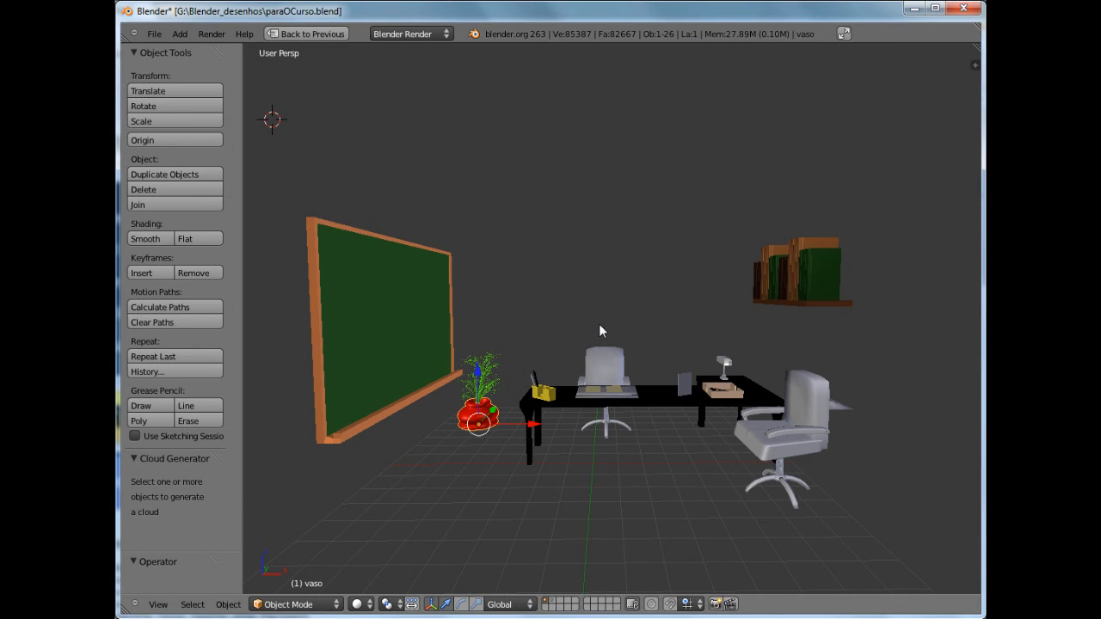
key("ctrl+Up")
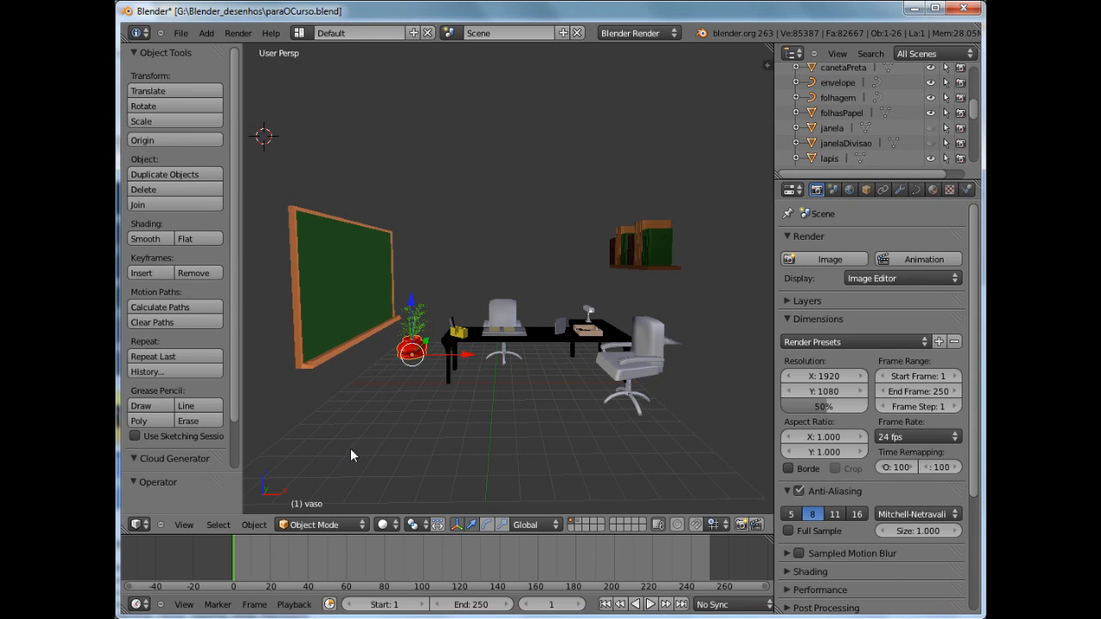
- Split the 3D viewport into the four-view Quad View and hide the transform manipulator
left_click(184, 528)
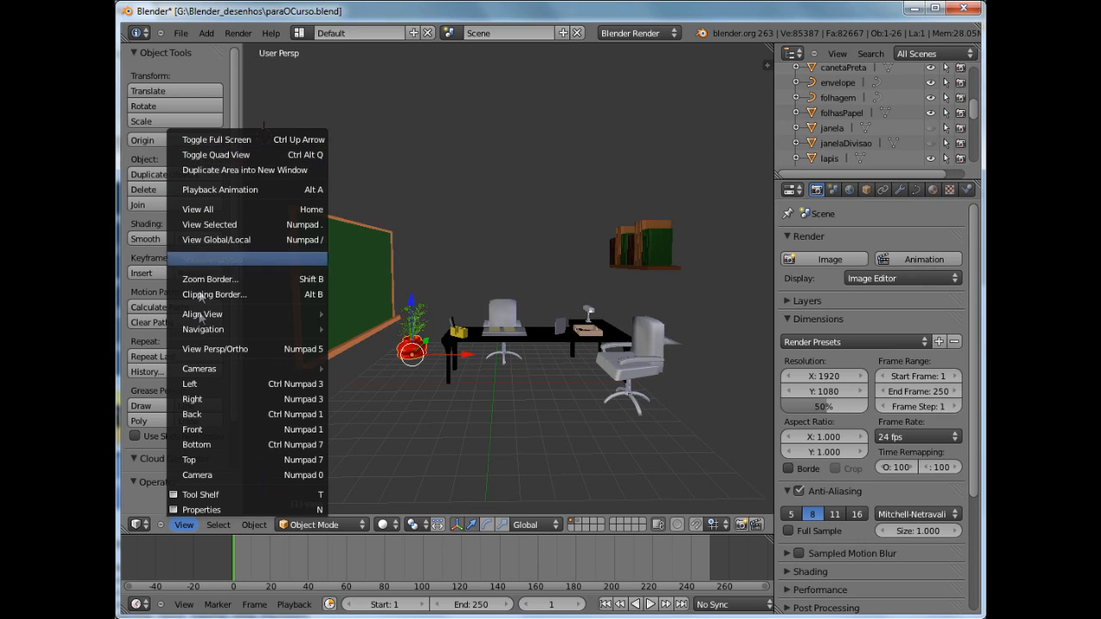
left_click(185, 528)
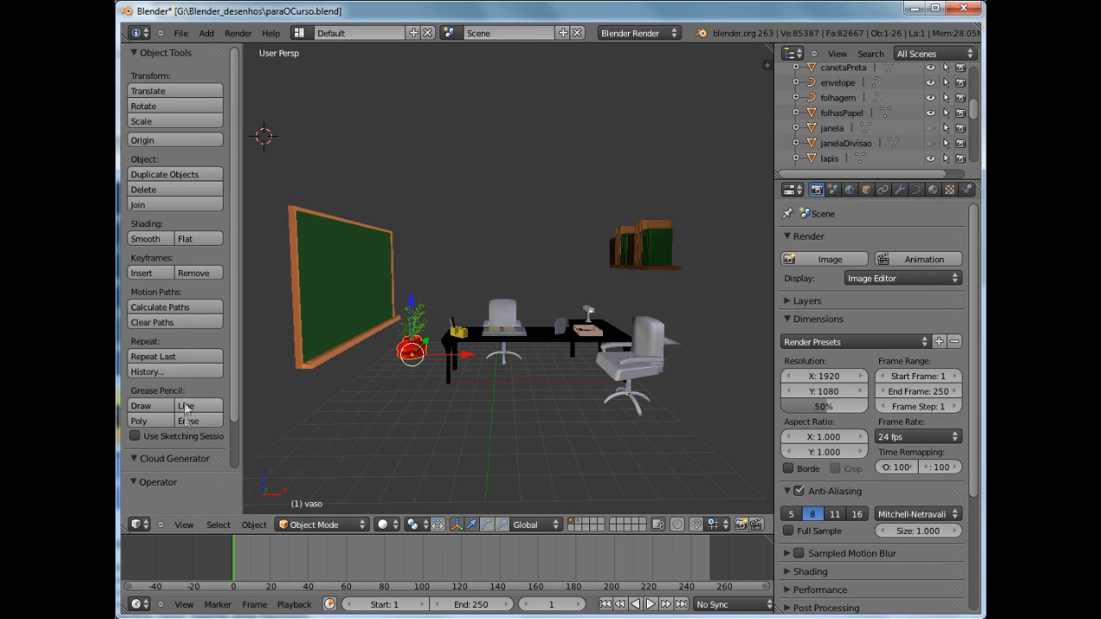
left_click(183, 526)
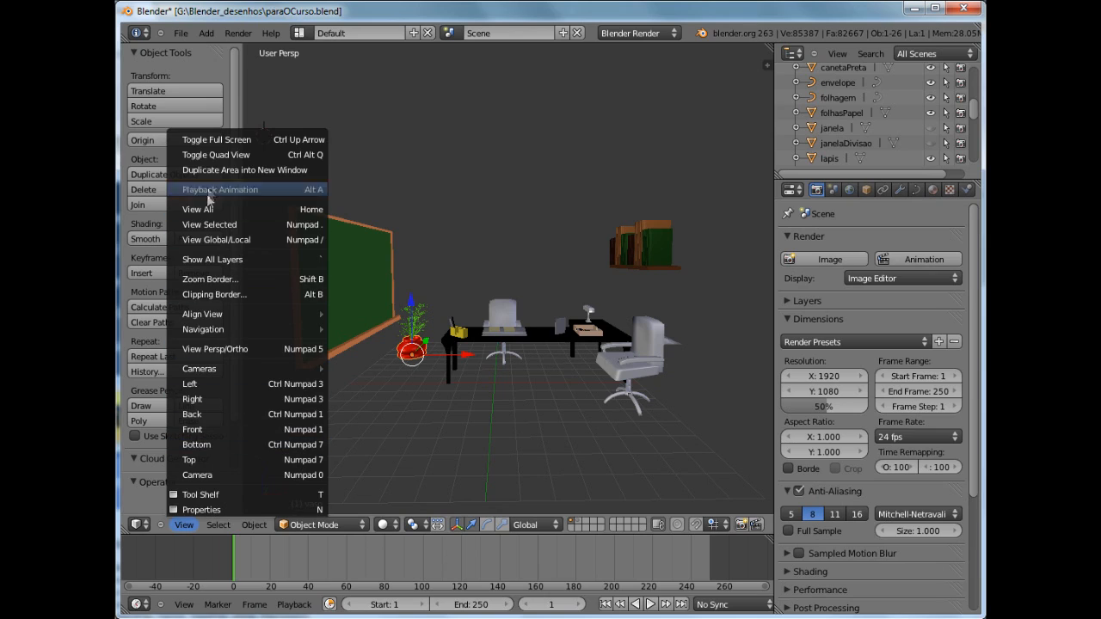
left_click(259, 155)
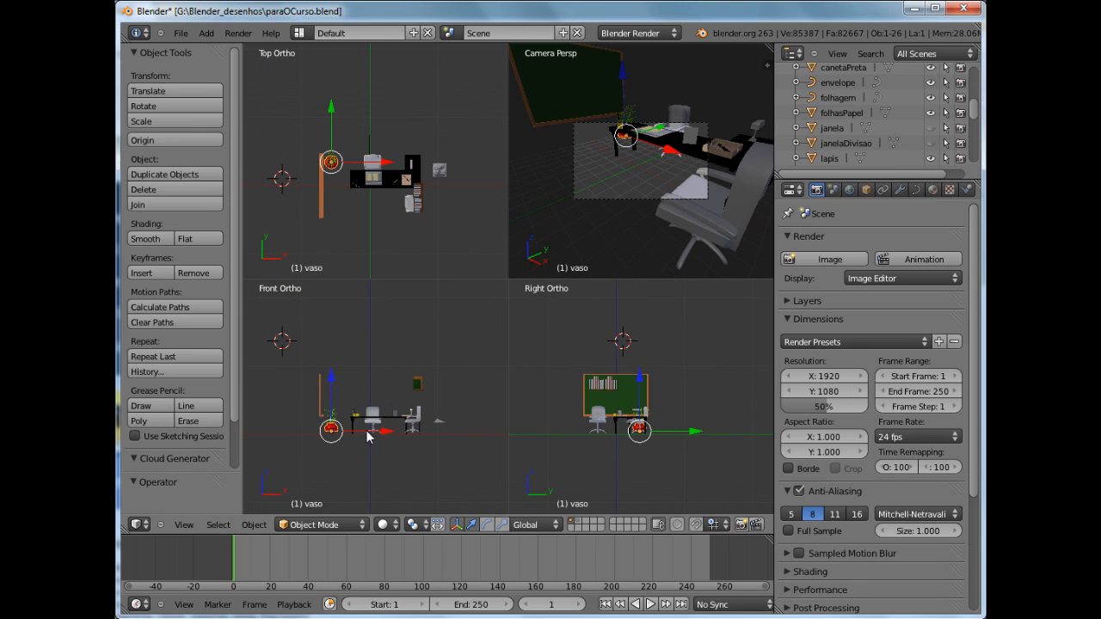
left_click(456, 526)
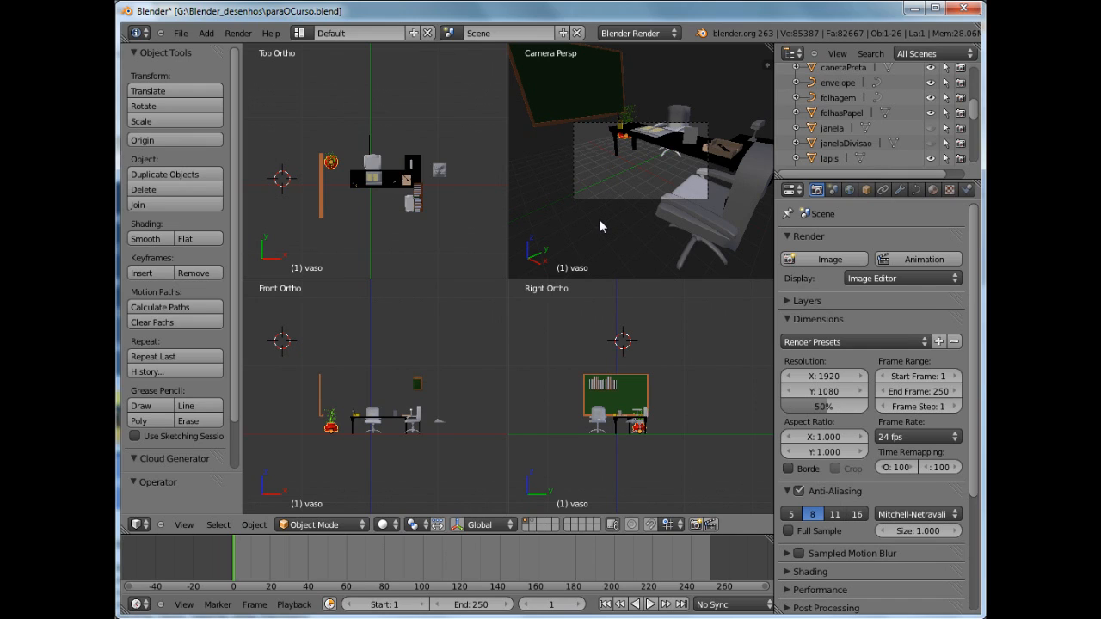
- Enlarge the camera, front and right views one after another, returning to Quad View after each
key("ctrl+alt+q")
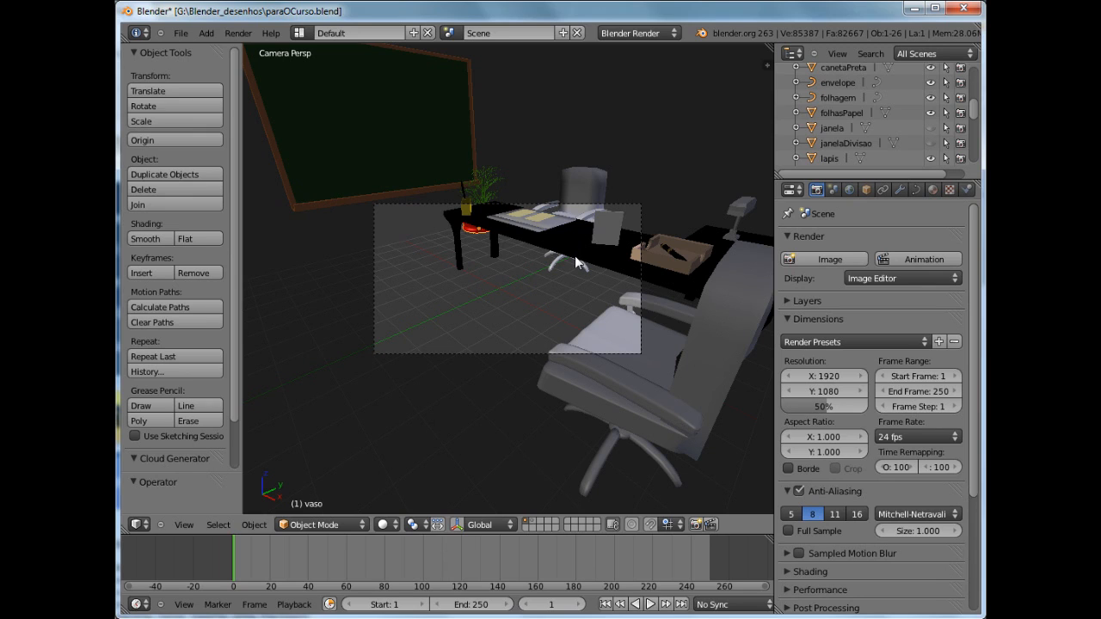
key("ctrl+alt+q")
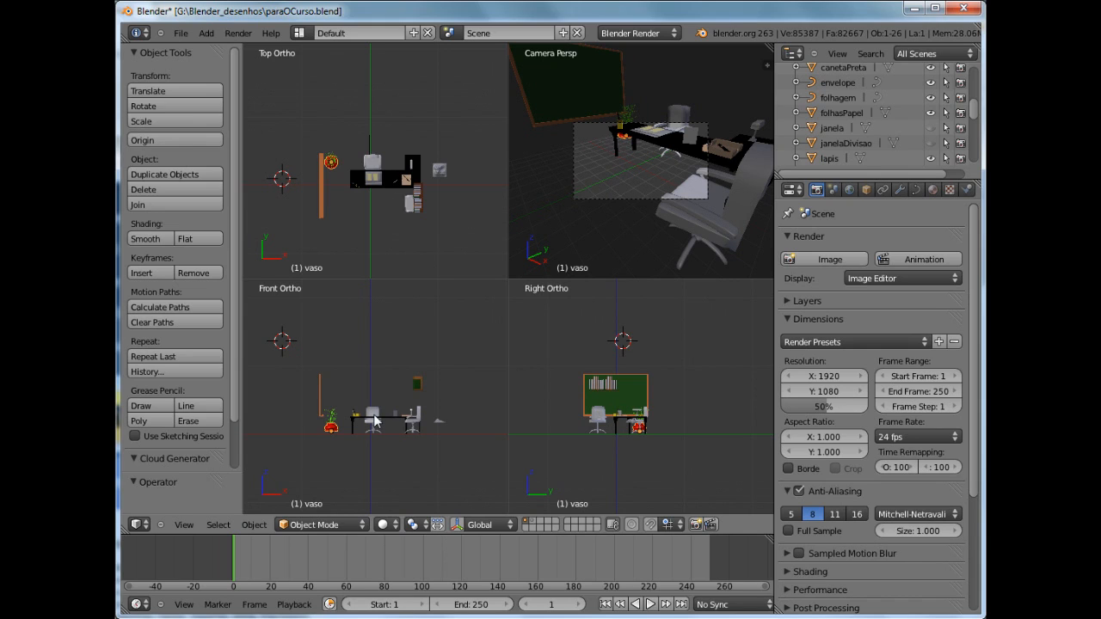
key("ctrl+alt+q")
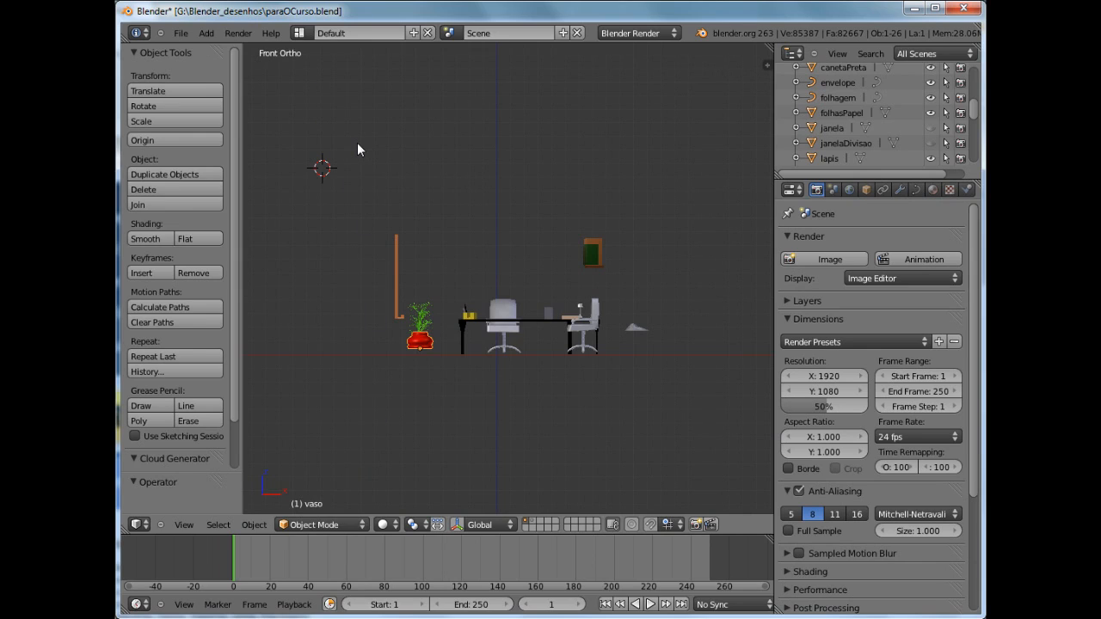
key("ctrl+alt+q")
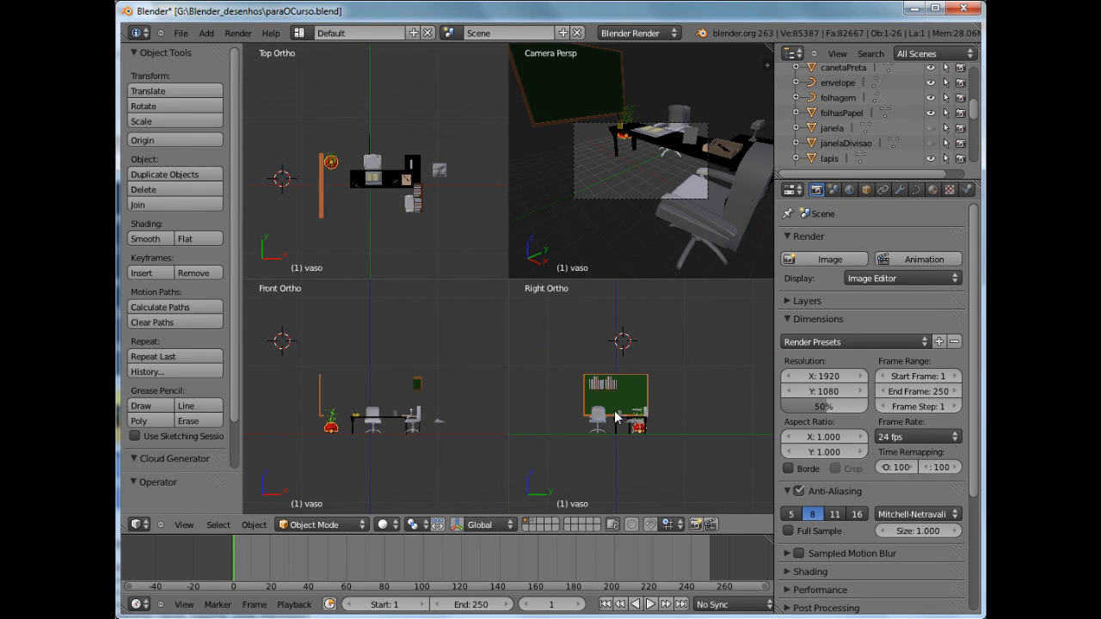
key("ctrl+alt+q")
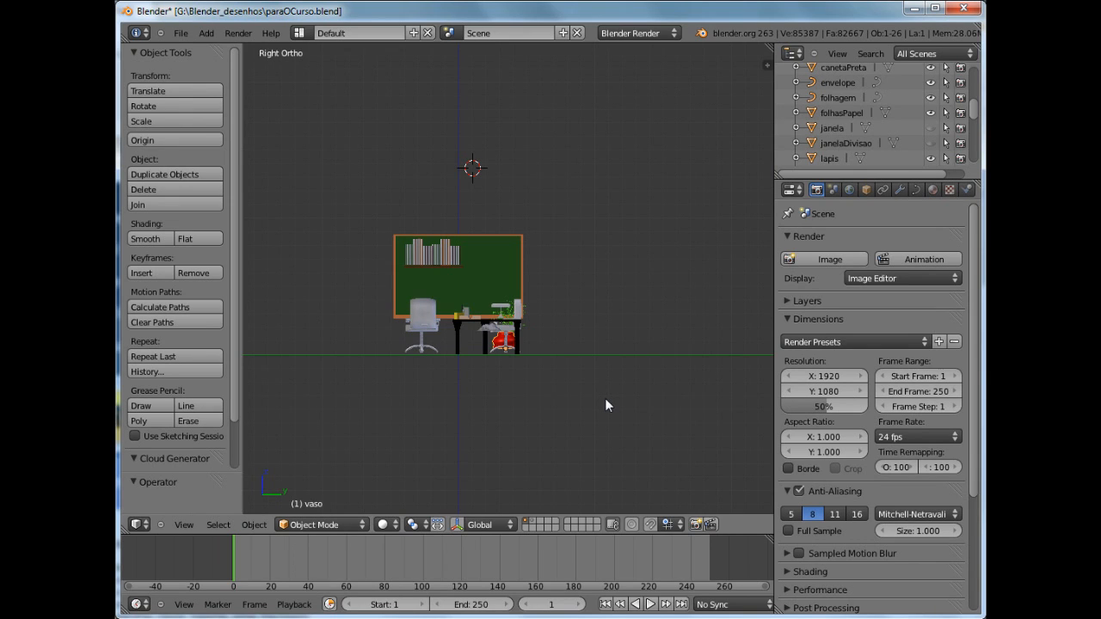
key("ctrl+alt+q")
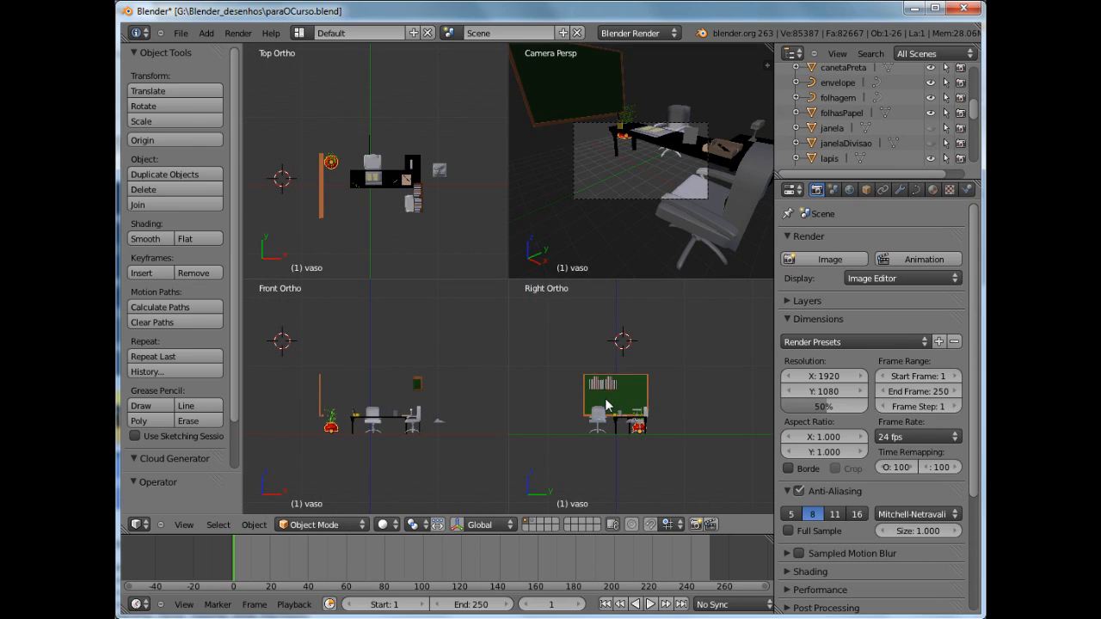
- Leave Quad View with the right view as the single viewport and orbit to a closer, angled view of the office
key("ctrl+alt+q")
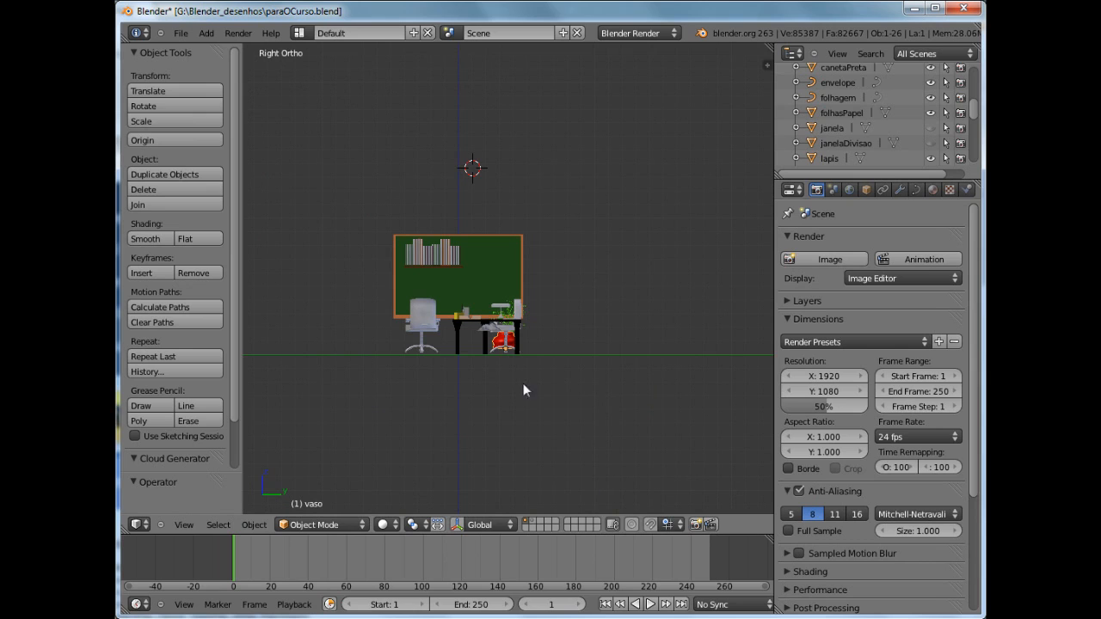
mouse_move(491, 386)
middle_mouse_down()
mouse_move(585, 381)
mouse_move(676, 396)
mouse_move(502, 393)
middle_mouse_up()
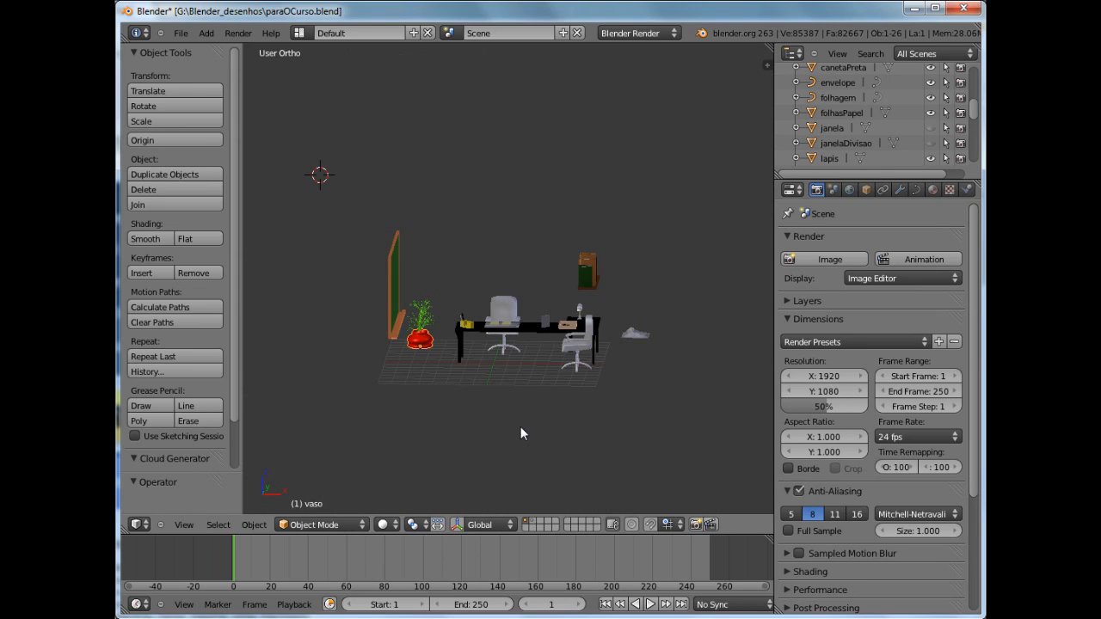
scroll(520, 433, "up", 3)
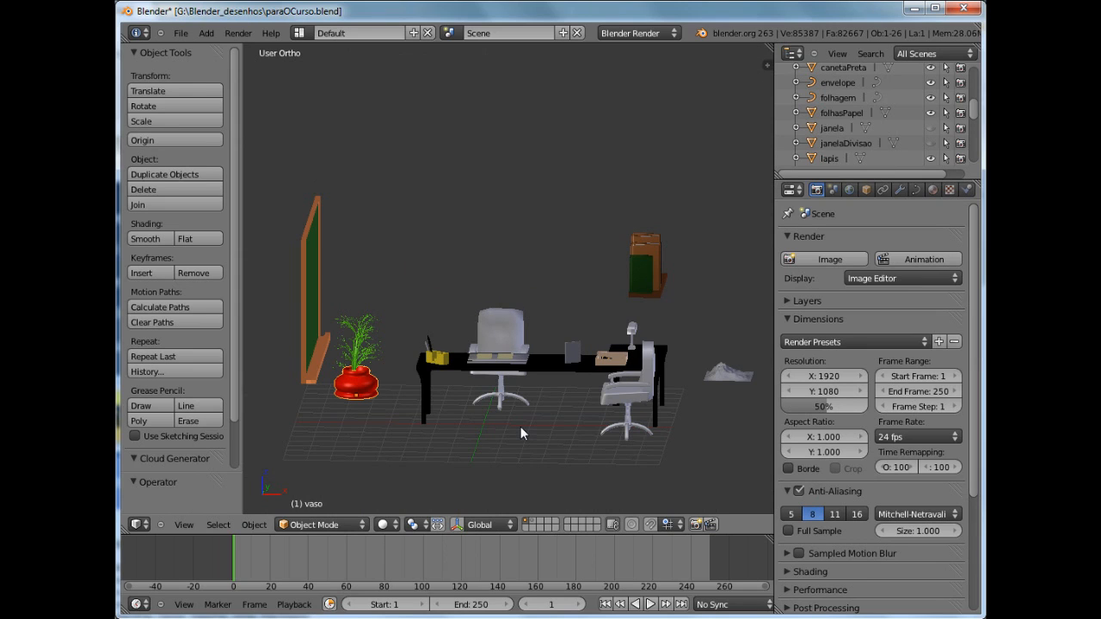